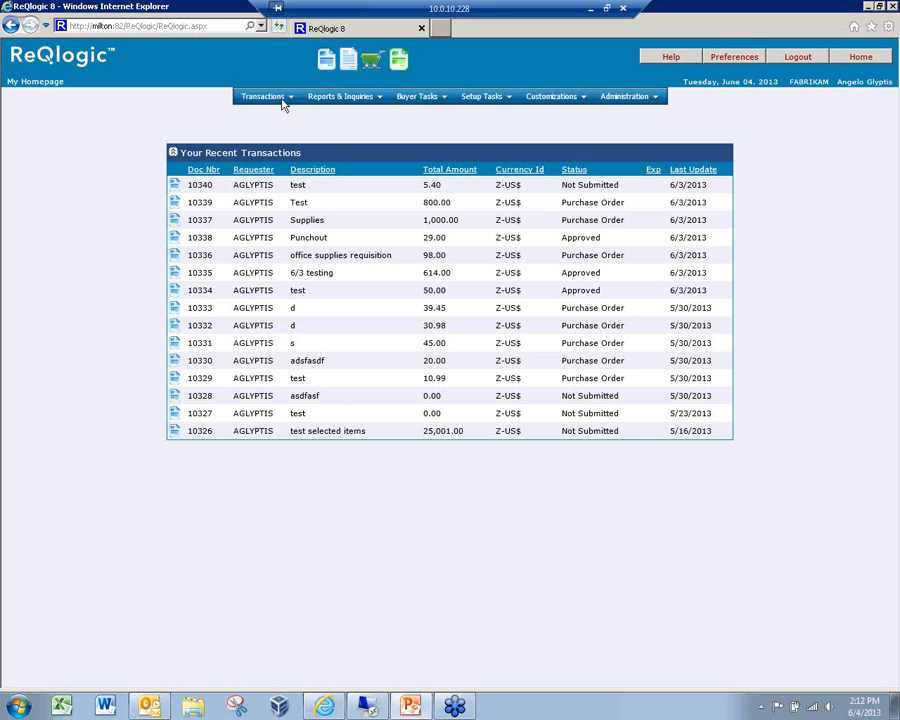
Open the My Requisitions entry form from the Transactions menu
{"action": "left_click", "coordinate": [643, 101]}
{"action": "mouse_move", "coordinate": [575, 101]}
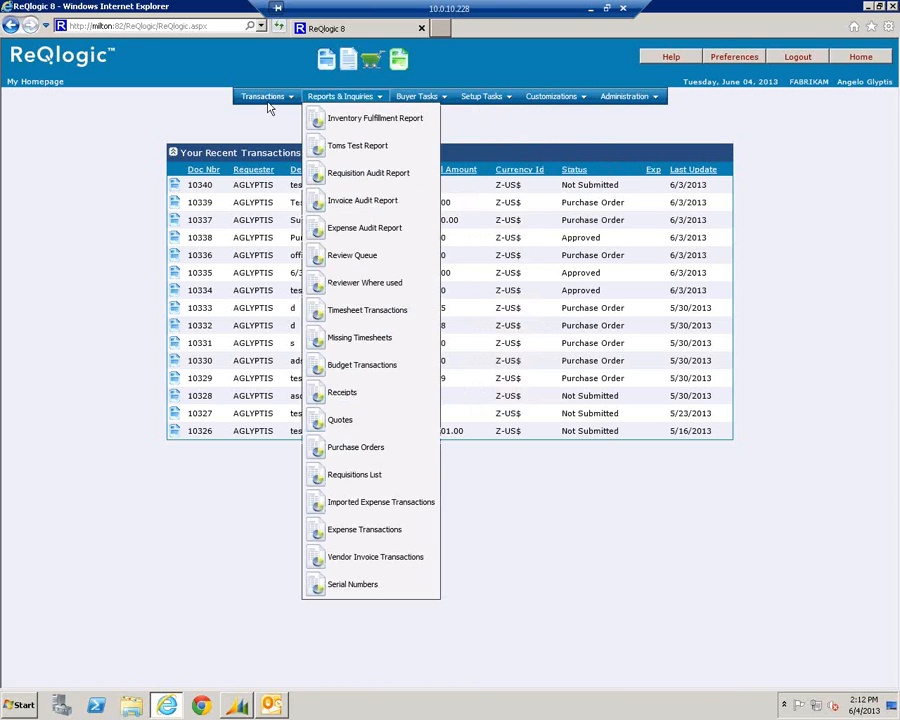
{"action": "mouse_move", "coordinate": [272, 97]}
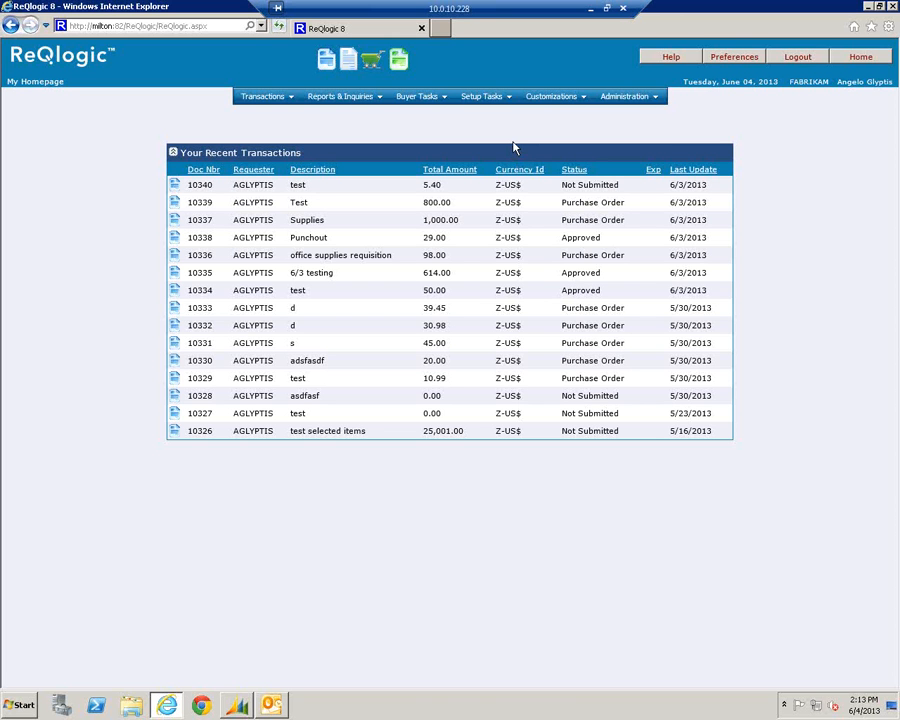
{"action": "left_click", "coordinate": [262, 97]}
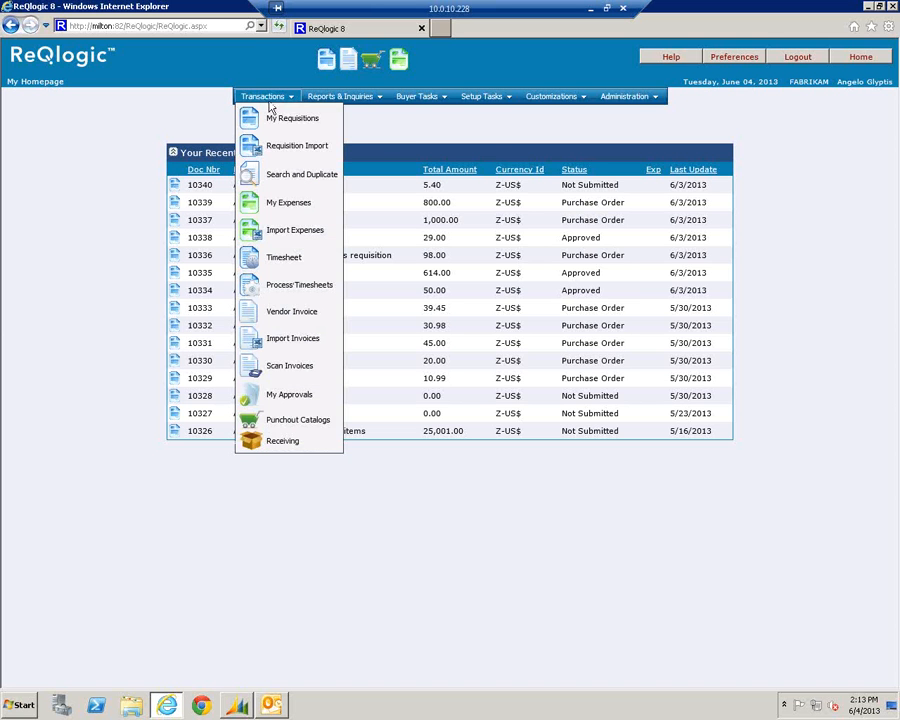
{"action": "left_click", "coordinate": [292, 119]}
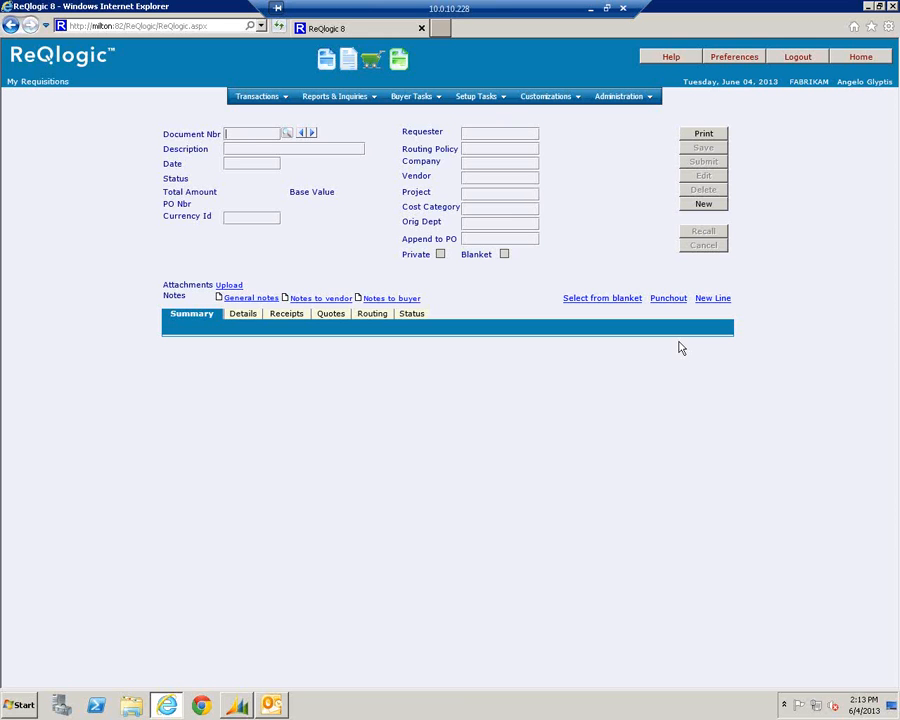
Start a new requisition described 'Testing for demo' and bring up its attachment upload window
{"action": "left_click", "coordinate": [705, 205]}
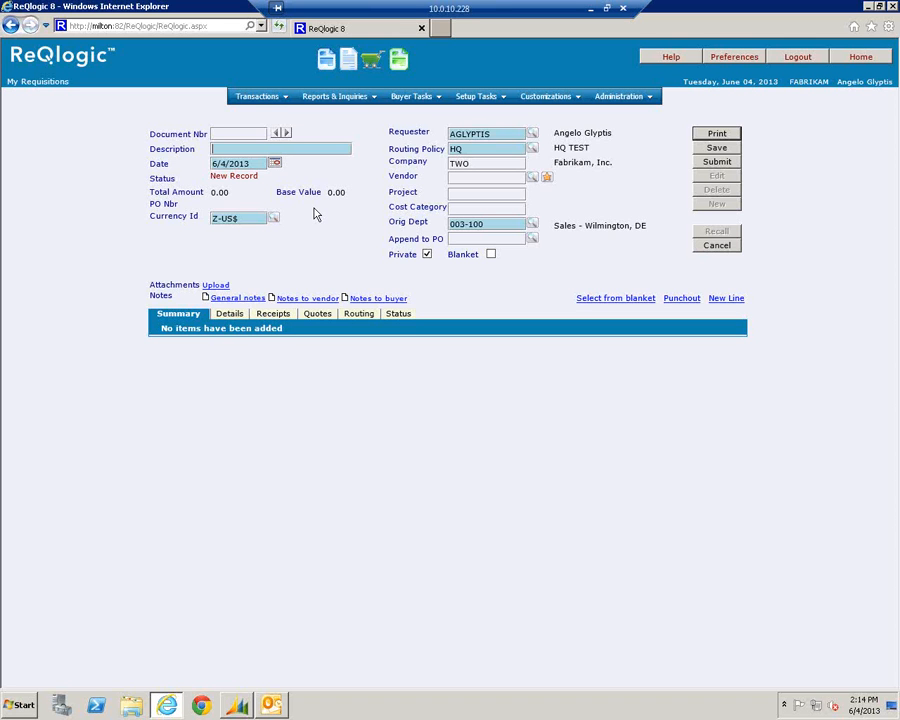
{"action": "type", "text": "Testing for demo"}
{"action": "left_click", "coordinate": [222, 287]}
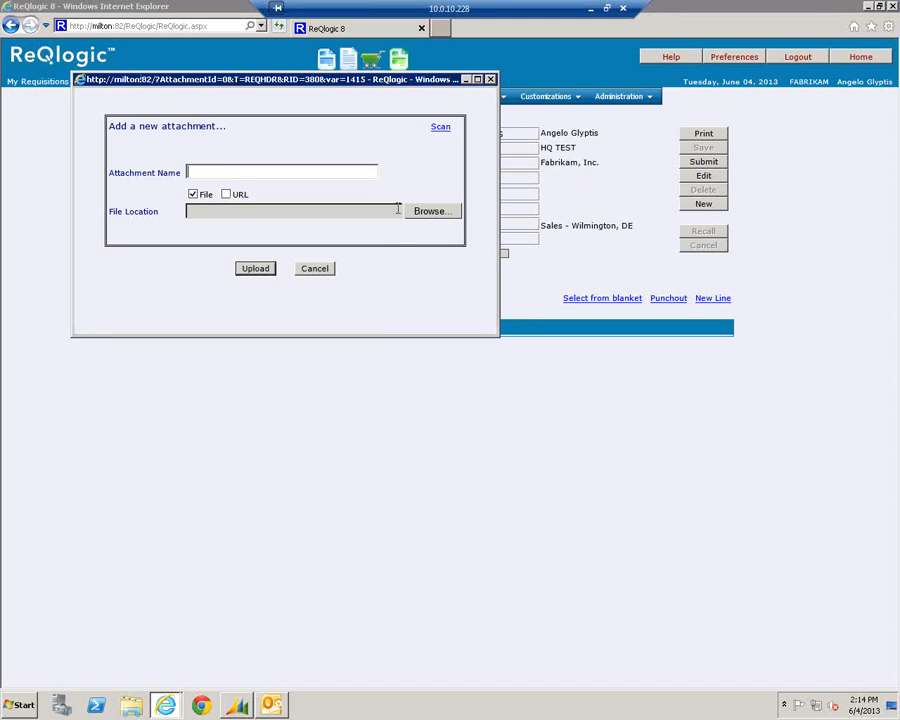
Cancel the attachment upload and add a blank line item to requisition 10341
{"action": "left_click", "coordinate": [312, 270]}
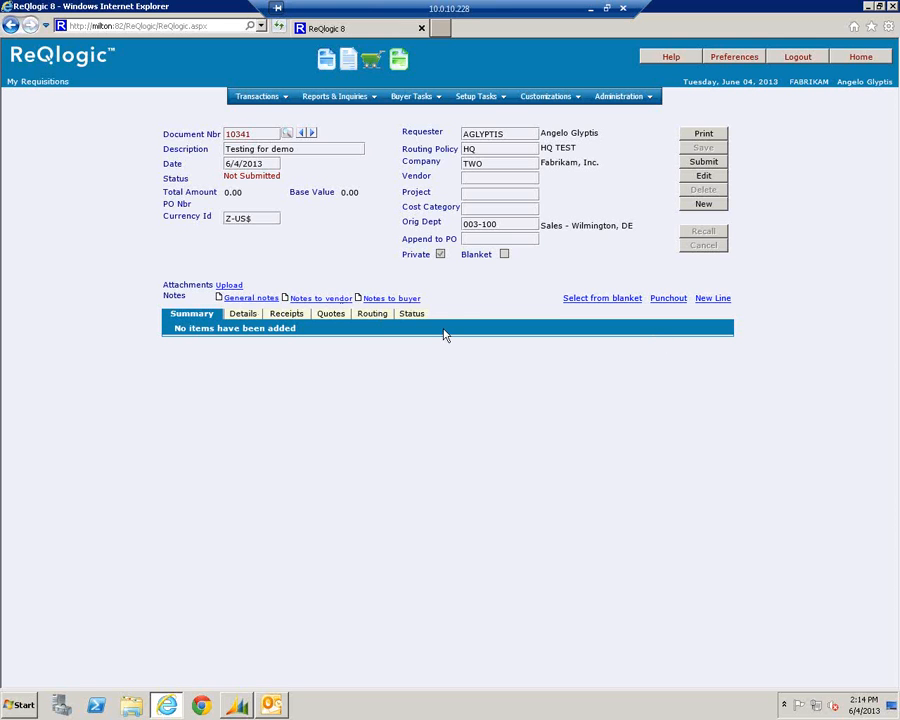
{"action": "left_click", "coordinate": [711, 299]}
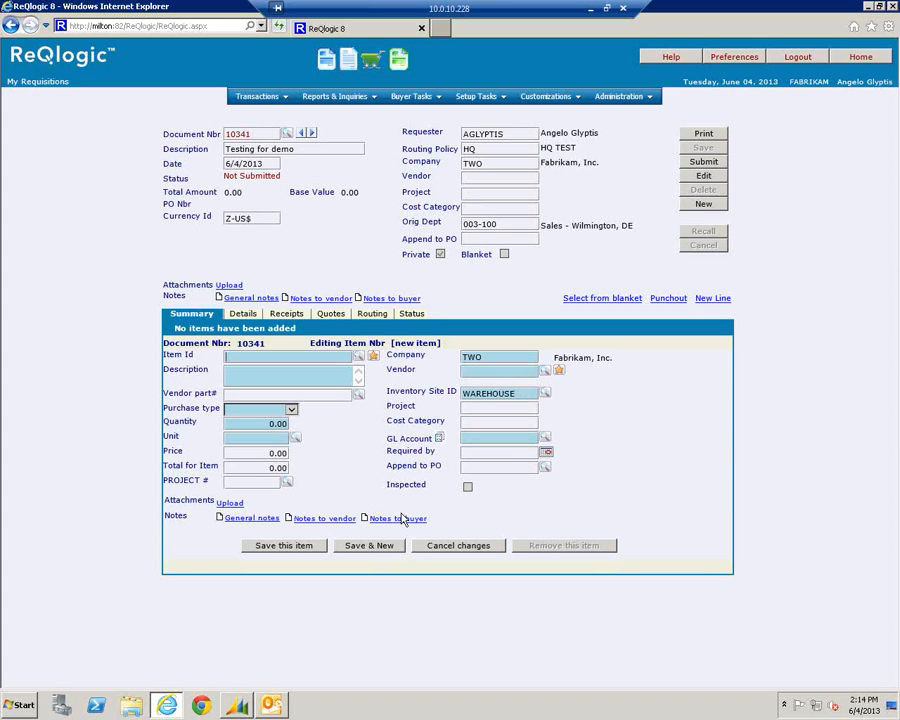
Pick item 00_TEST 1 for the line from the catalogue, also browsing the favourite items
{"action": "left_click", "coordinate": [358, 356]}
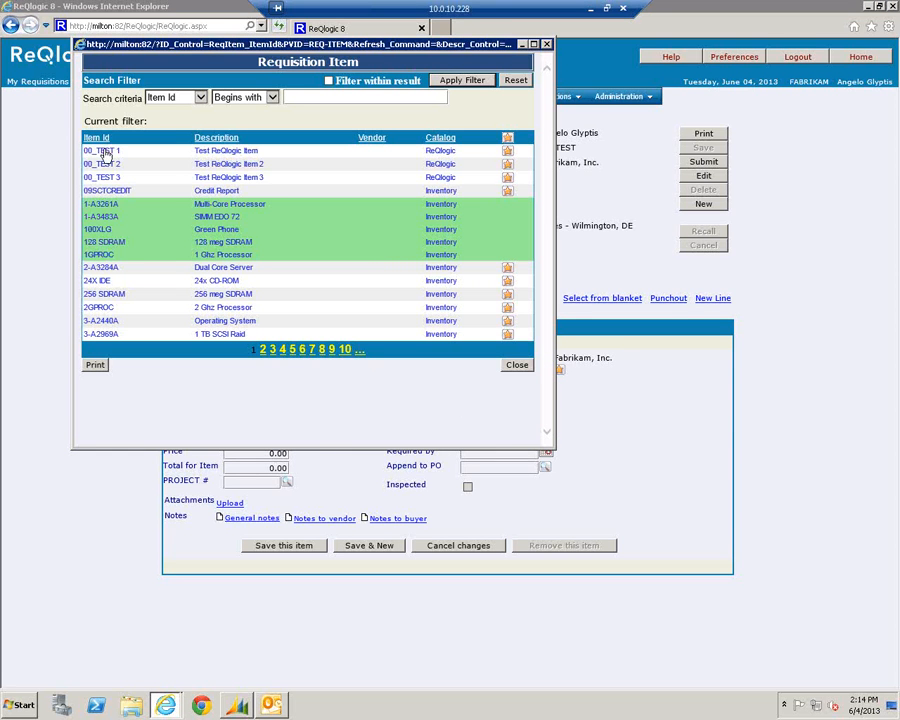
{"action": "left_click", "coordinate": [107, 153]}
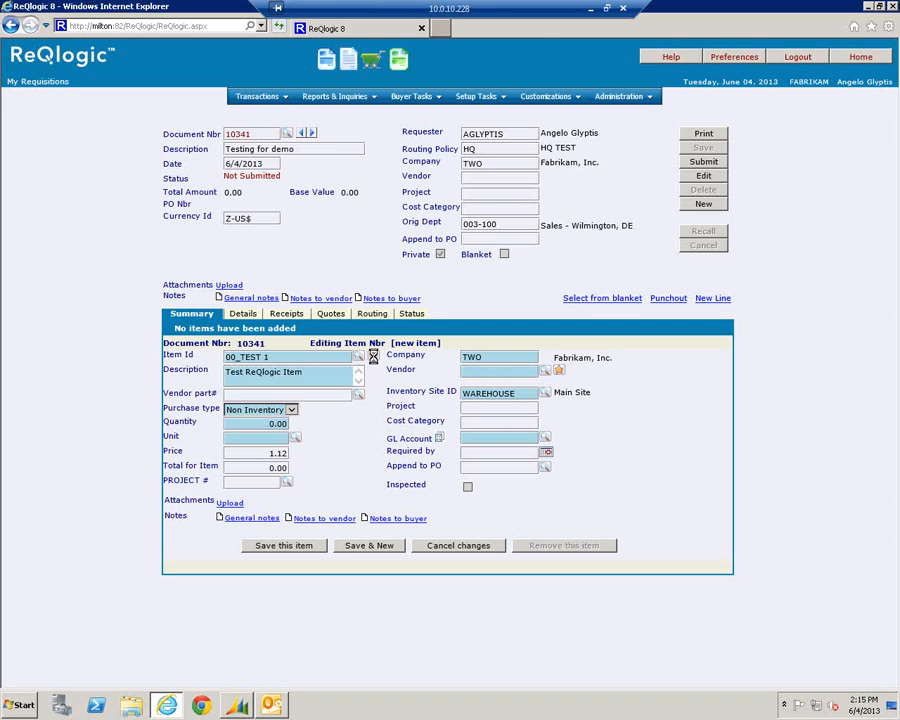
{"action": "left_click", "coordinate": [374, 358]}
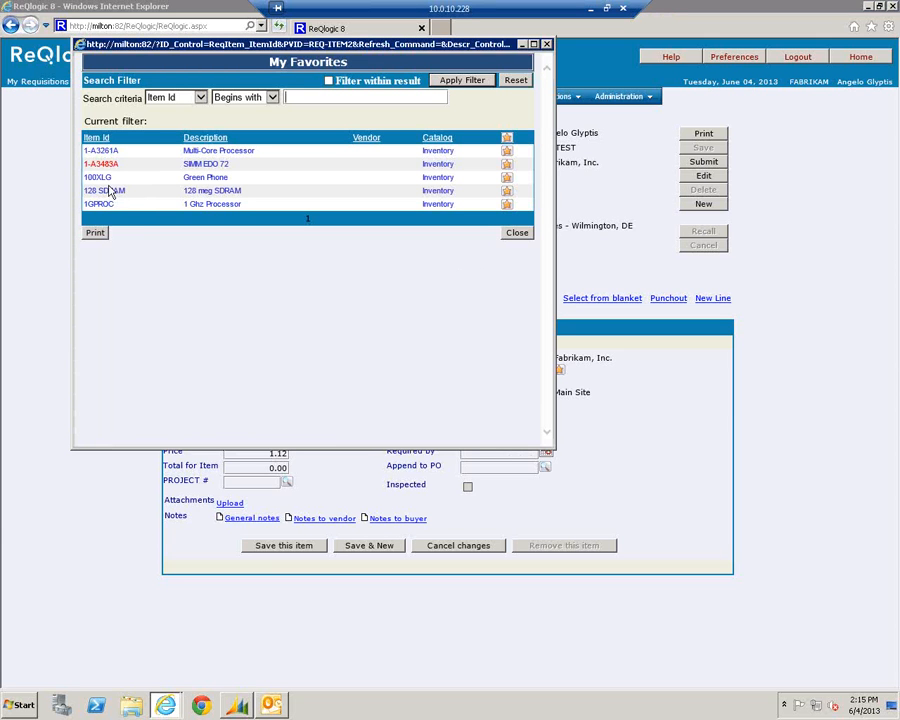
{"action": "left_click", "coordinate": [516, 233]}
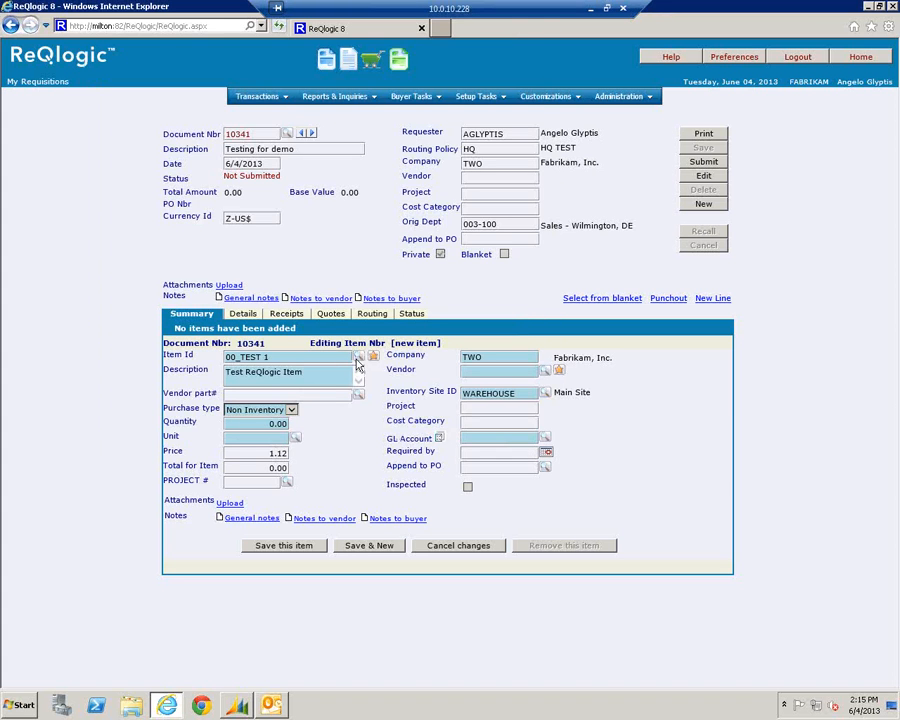
{"action": "left_click", "coordinate": [358, 357]}
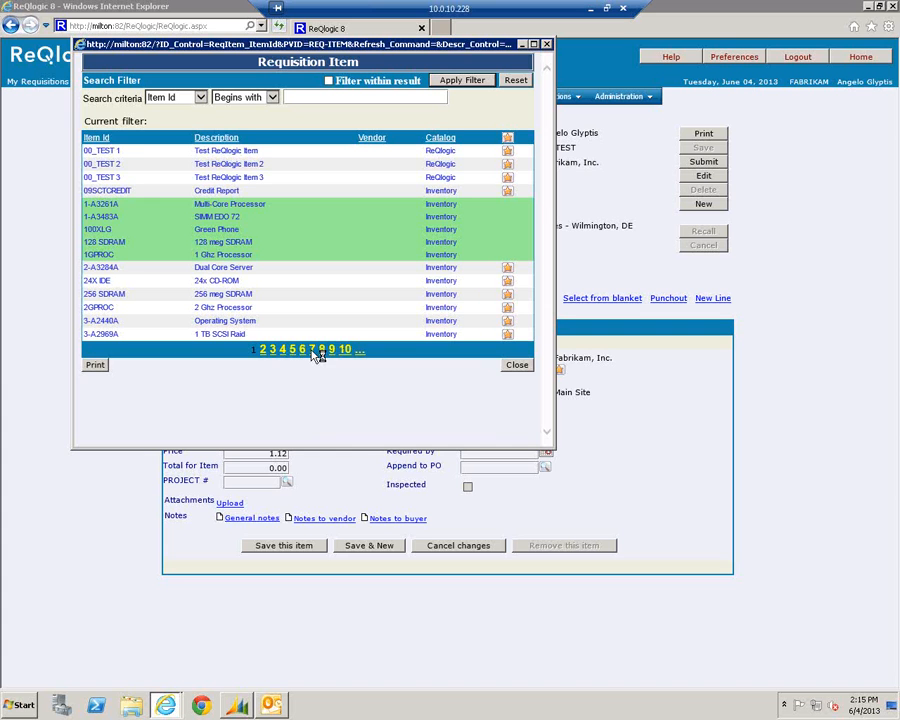
{"action": "left_click", "coordinate": [318, 352]}
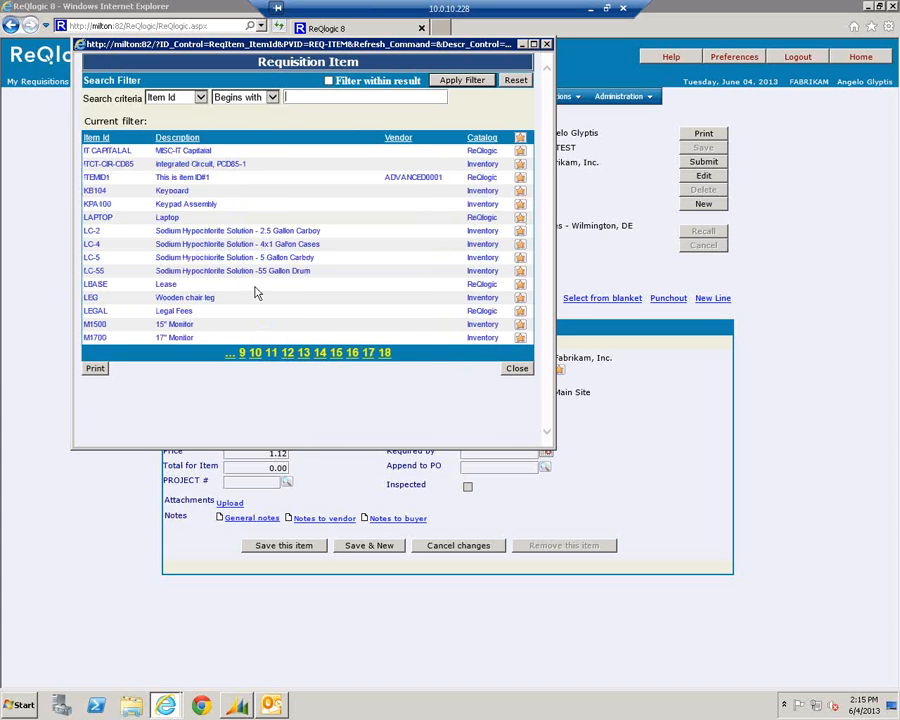
{"action": "left_click", "coordinate": [517, 368]}
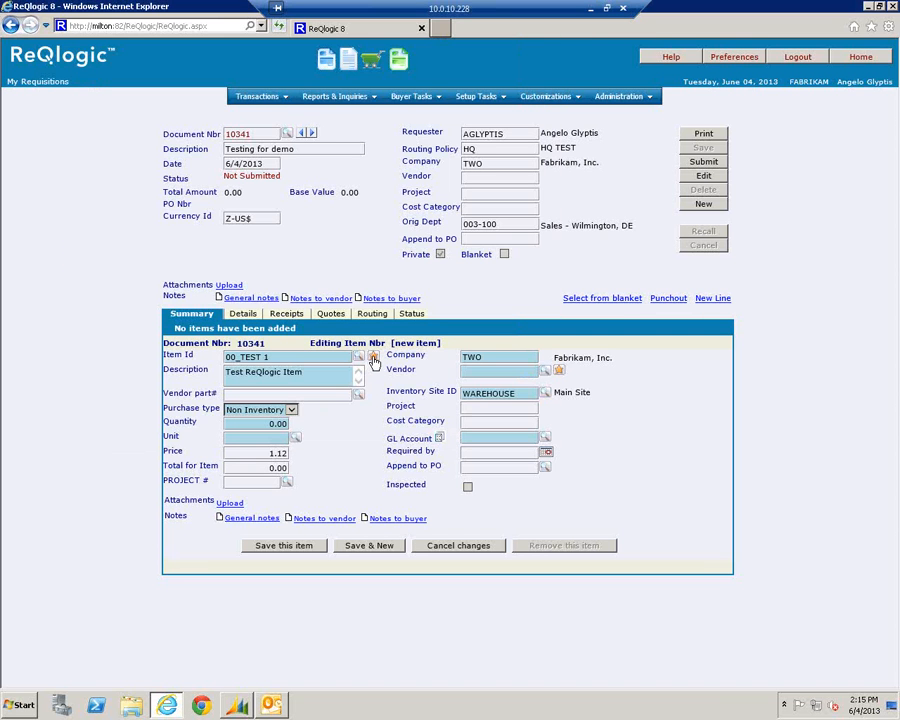
{"action": "left_click", "coordinate": [372, 357]}
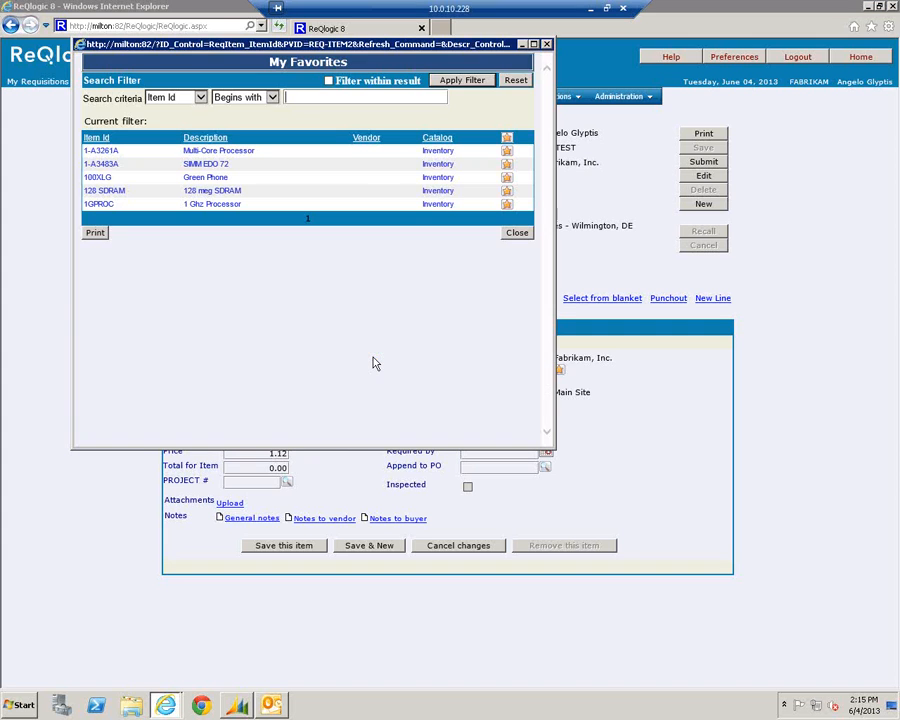
{"action": "left_click", "coordinate": [515, 237]}
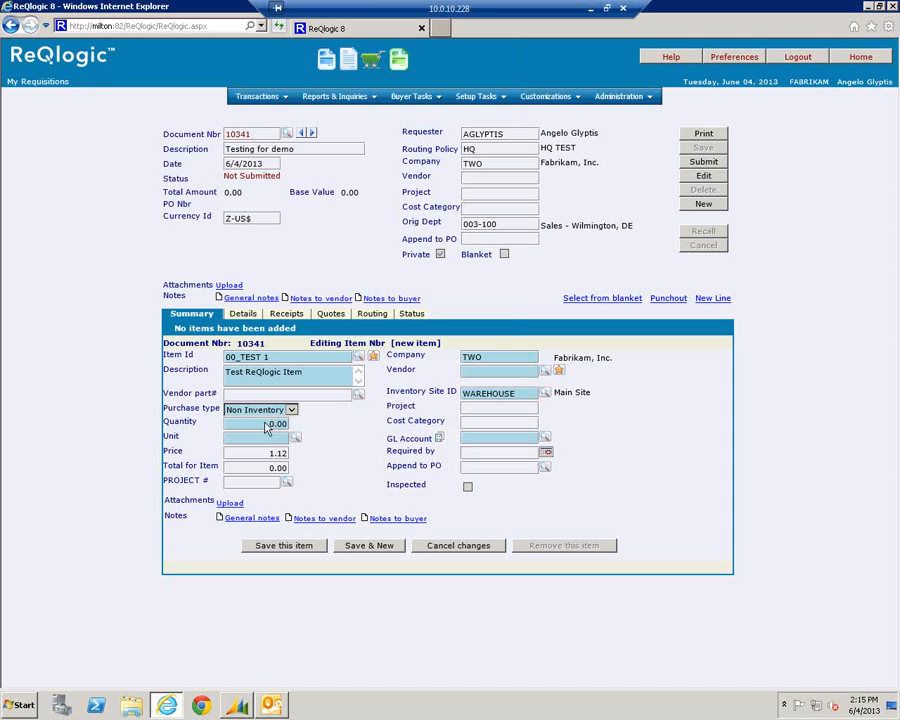
Enter quantity 1, unit EACH and price 150.00 for the line
{"action": "left_click", "coordinate": [266, 423]}
{"action": "type", "text": "1"}
{"action": "key", "text": "Tab"}
{"action": "type", "text": "each"}
{"action": "key", "text": "Tab"}
{"action": "key", "text": "Tab"}
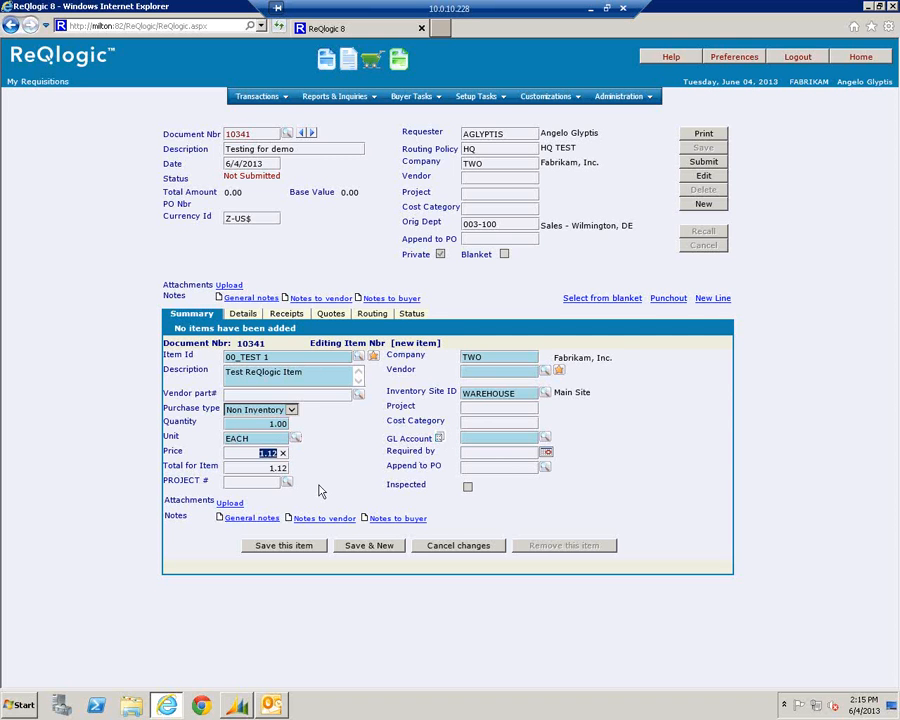
{"action": "type", "text": "150"}
{"action": "key", "text": "Tab"}
Assign vendor ACETRAVE0001 and GL account 100-6130-00 to the line, then save it
{"action": "left_click", "coordinate": [559, 371]}
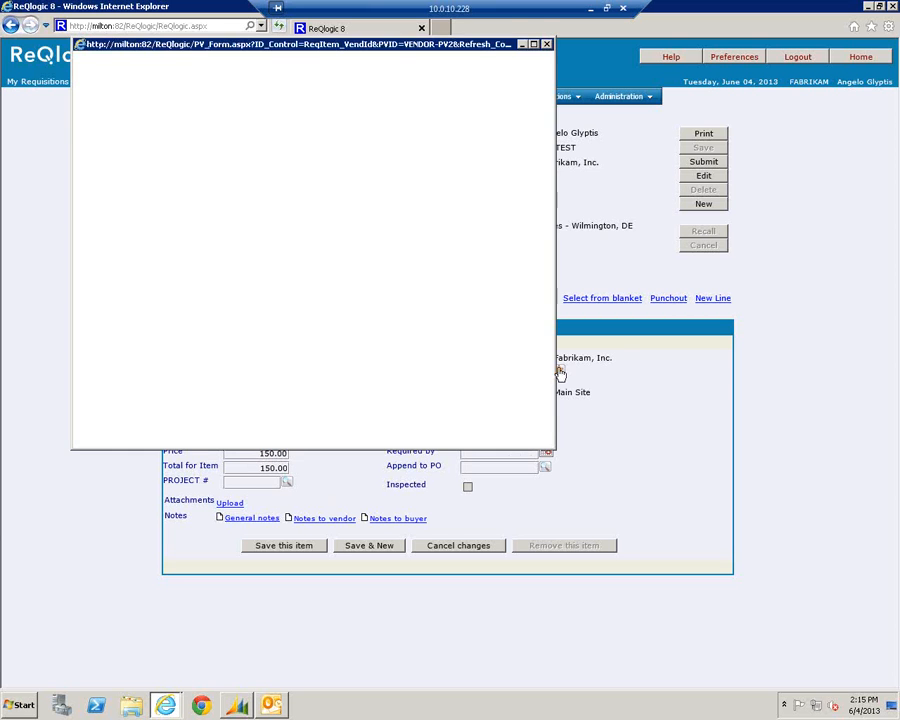
{"action": "left_click", "coordinate": [106, 151]}
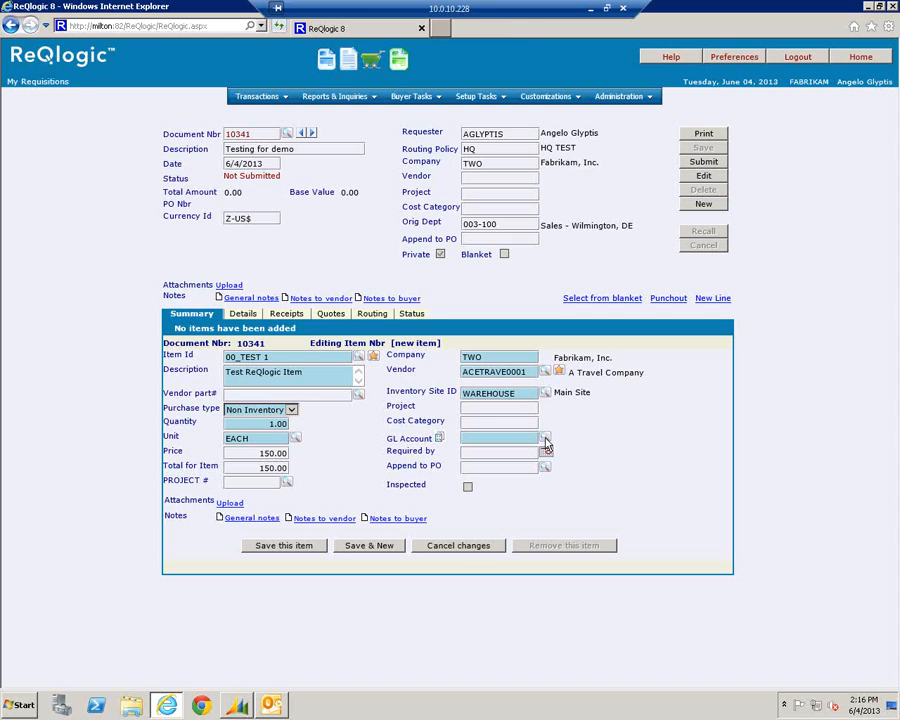
{"action": "left_click", "coordinate": [545, 441]}
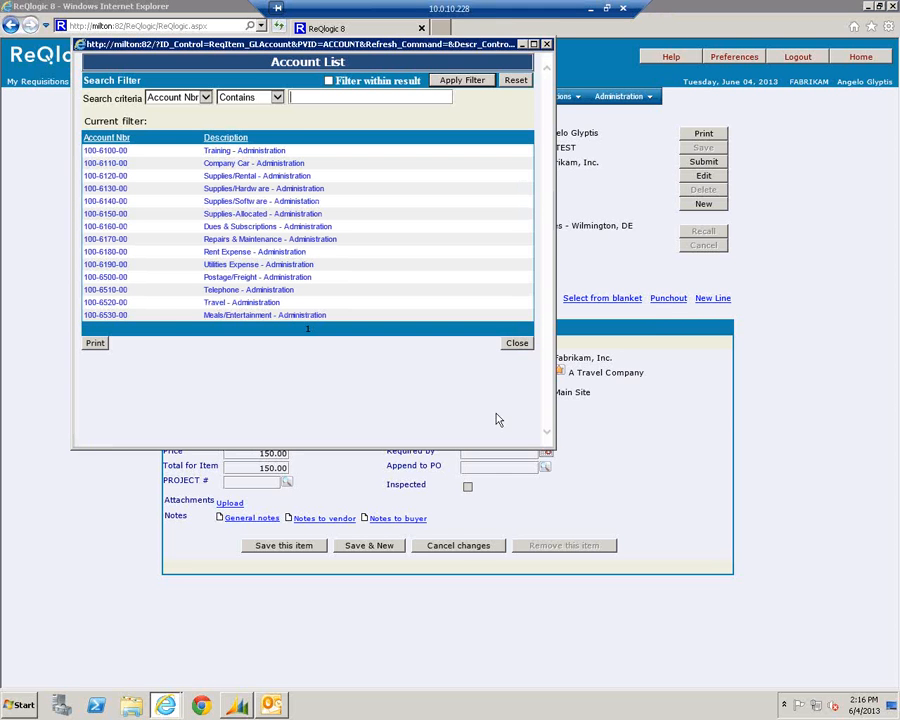
{"action": "left_click", "coordinate": [110, 188]}
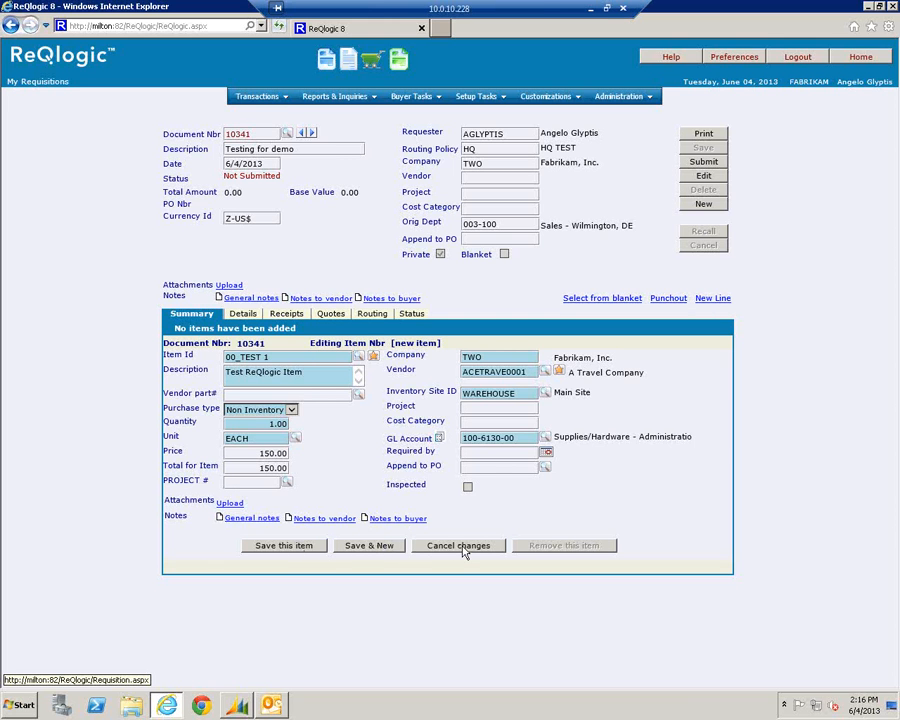
{"action": "left_click", "coordinate": [297, 551]}
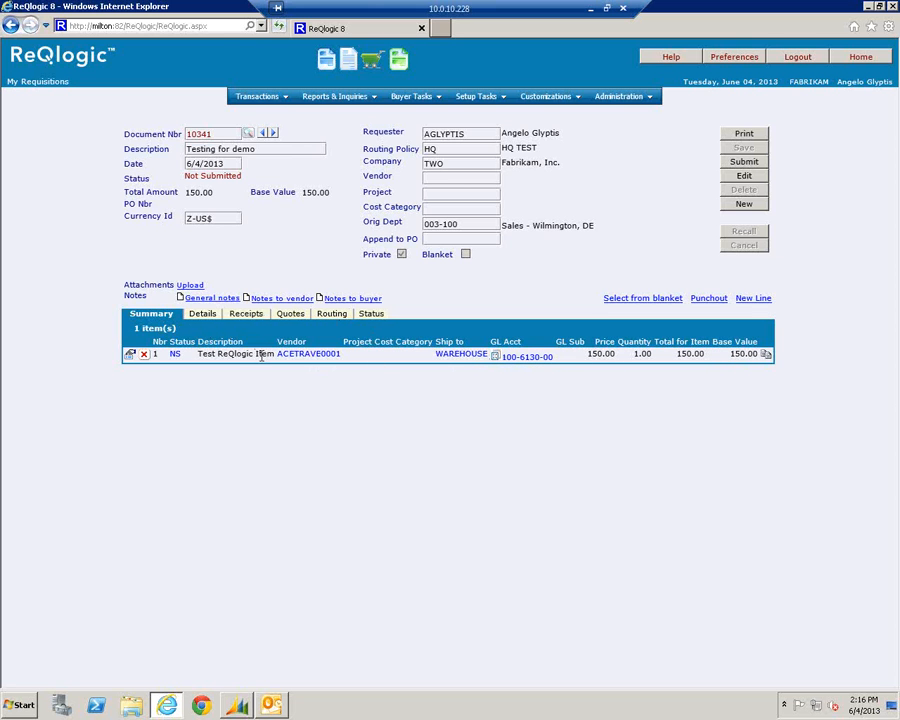
Review requisition 10341's line details and status history, then return to the line summary
{"action": "left_click", "coordinate": [211, 317]}
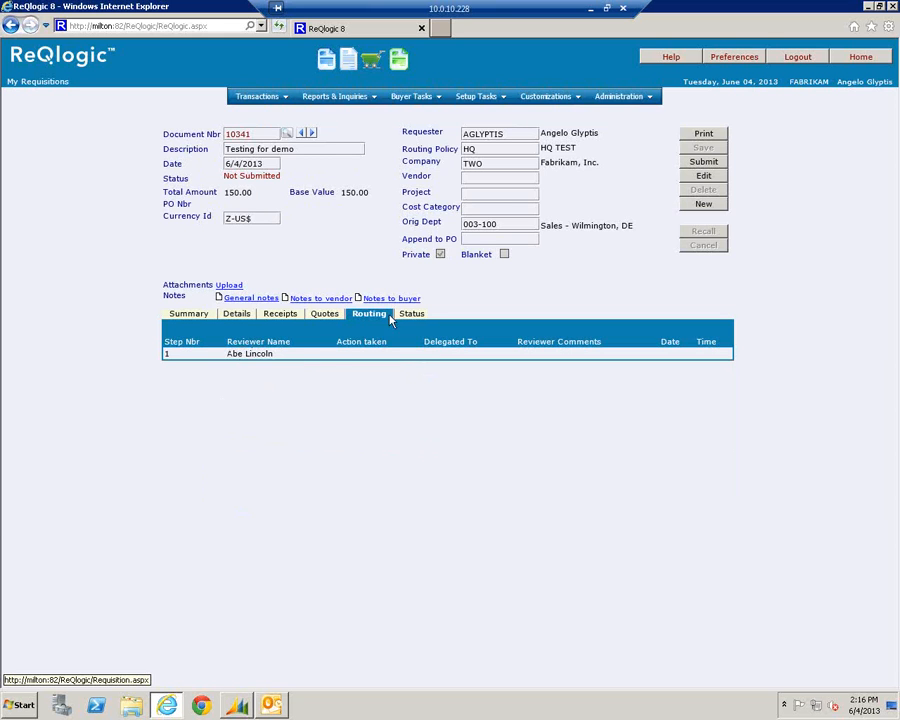
{"action": "left_click", "coordinate": [407, 316]}
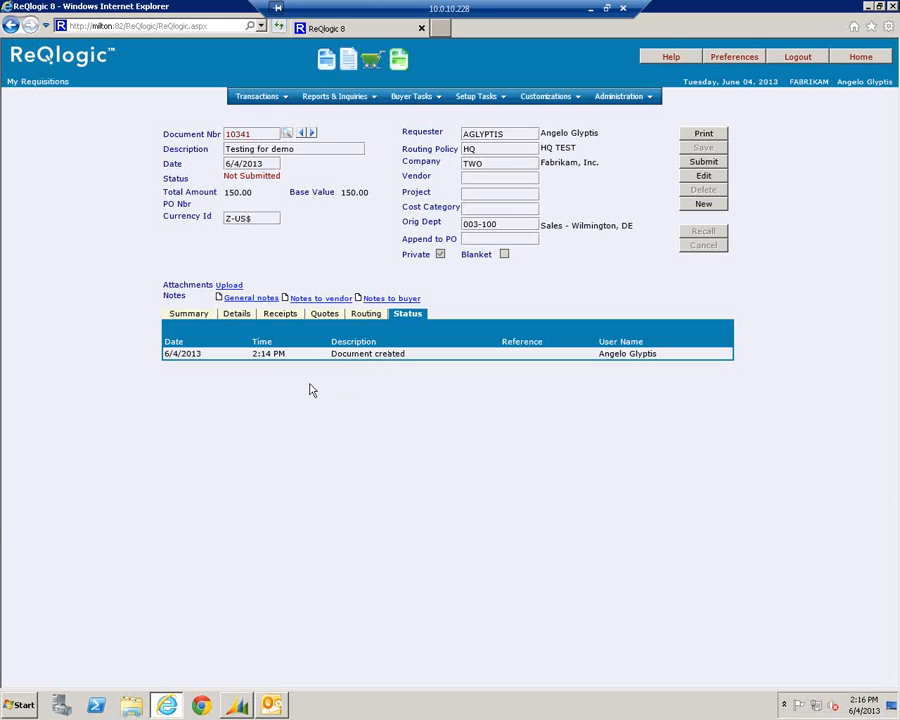
{"action": "left_click", "coordinate": [187, 316]}
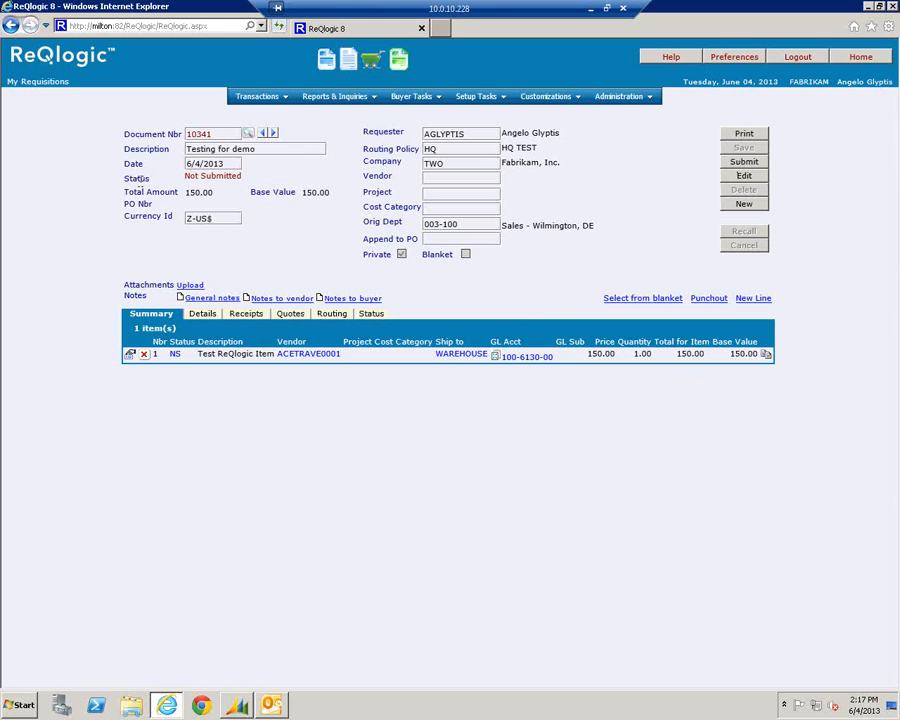
Submit requisition 10341 for approval, confirming and acknowledging the ADMIN-HDWR over-budget notice
{"action": "left_click", "coordinate": [744, 164]}
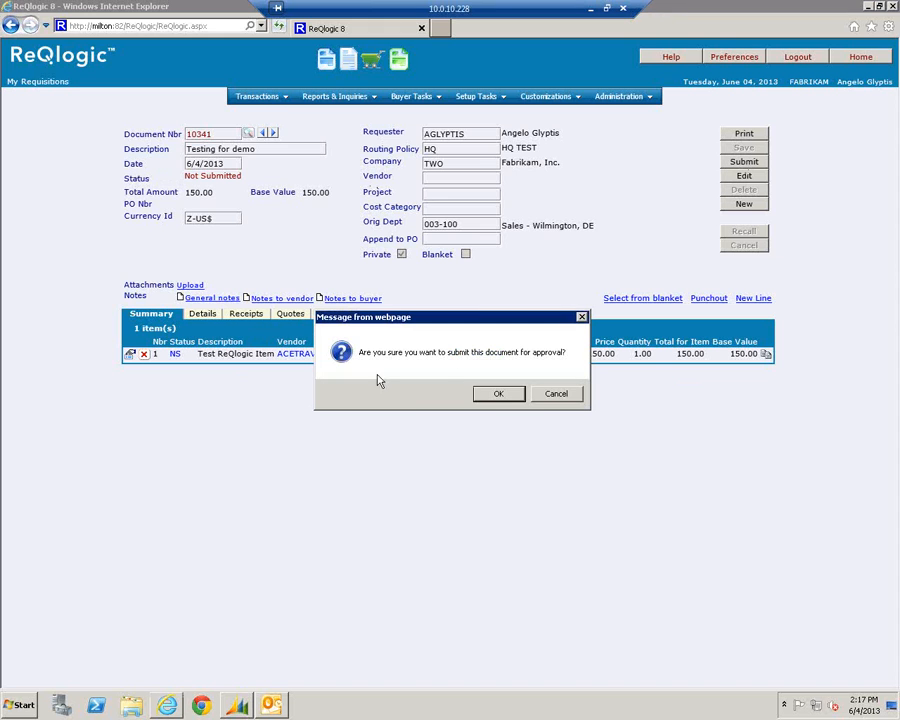
{"action": "left_click", "coordinate": [495, 395]}
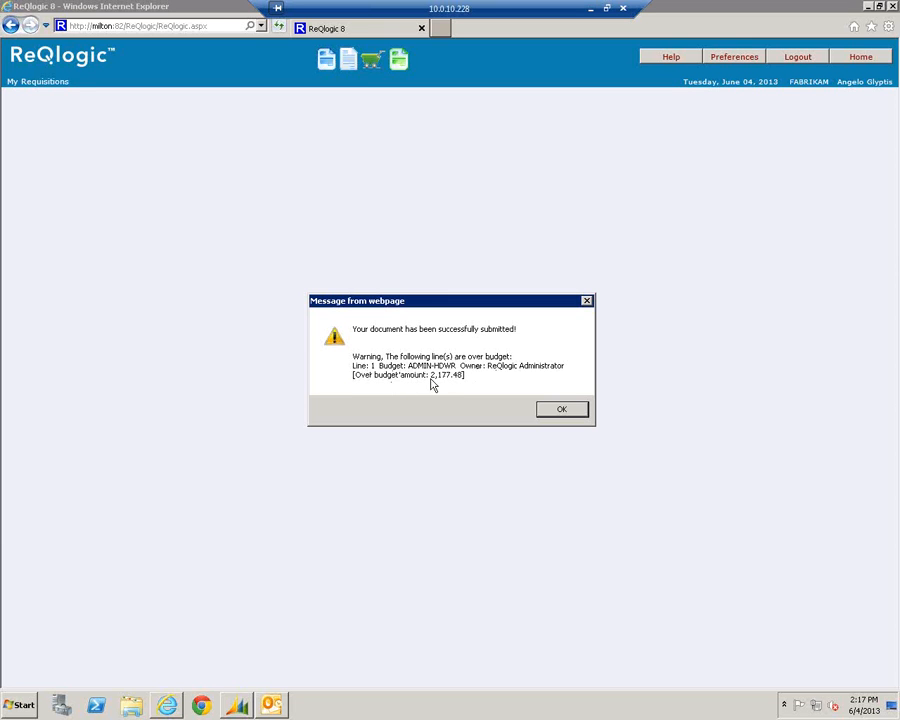
{"action": "left_click", "coordinate": [549, 412]}
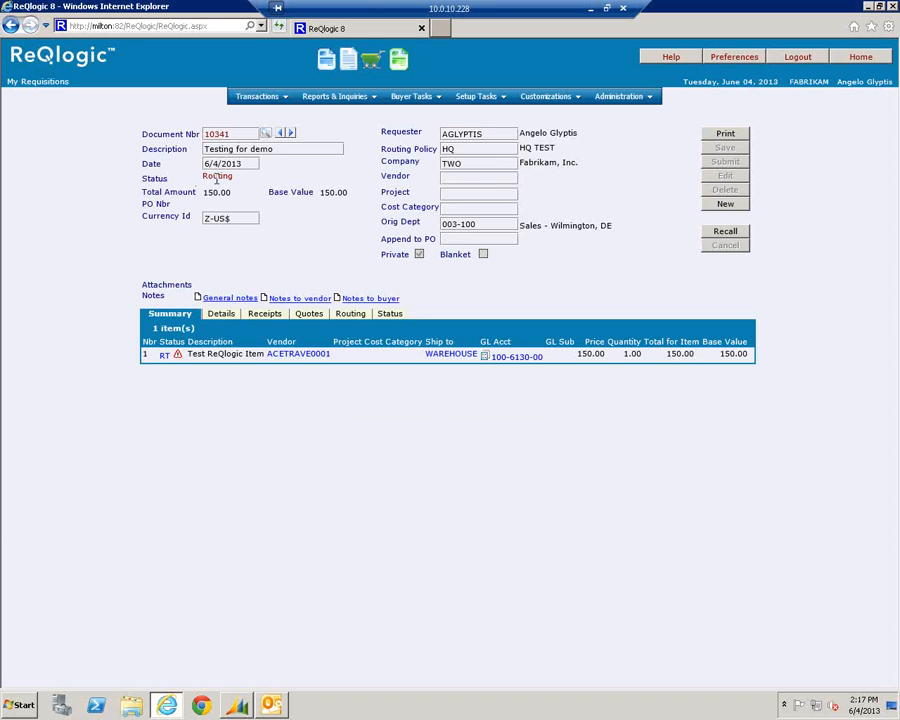
Log out of the requester account and sign in to ReQlogic as the approver
{"action": "left_click", "coordinate": [792, 58]}
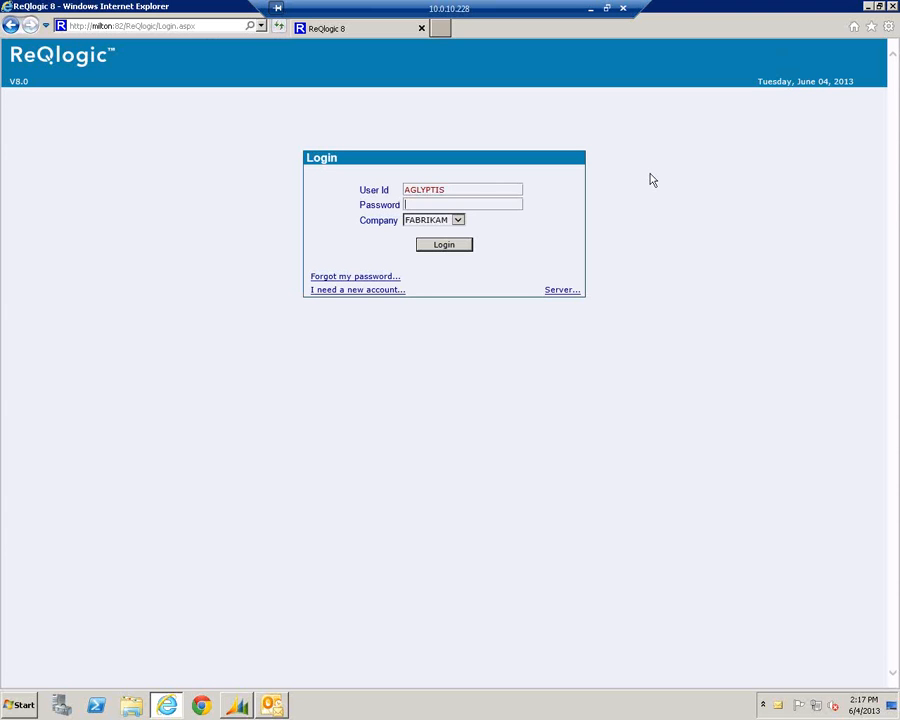
{"action": "key", "text": "shift+Tab"}
{"action": "type", "text": "alinco"}
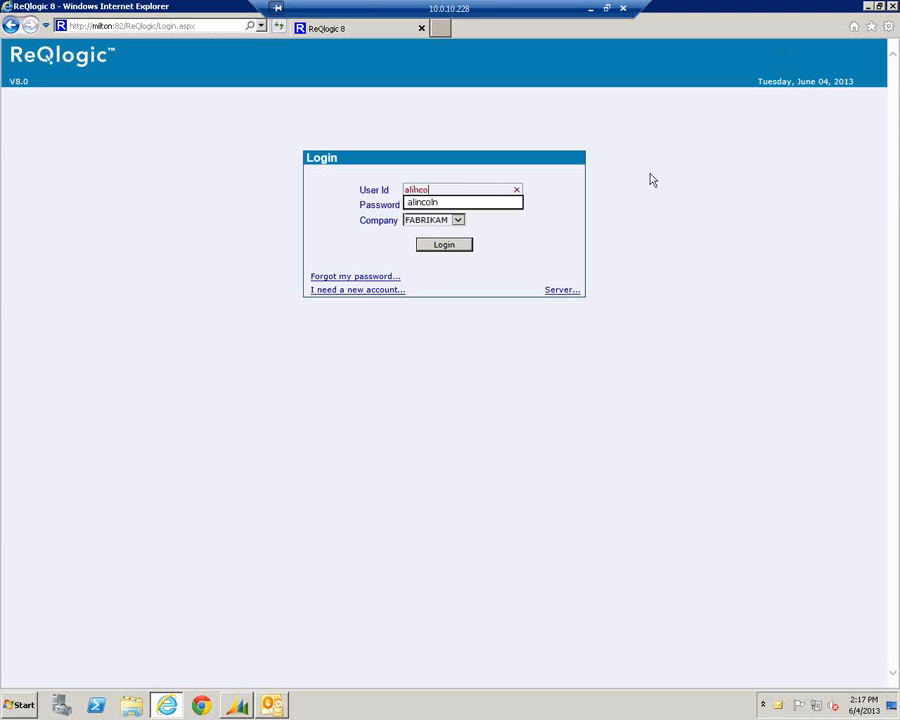
{"action": "type", "text": "ln"}
{"action": "key", "text": "Return"}
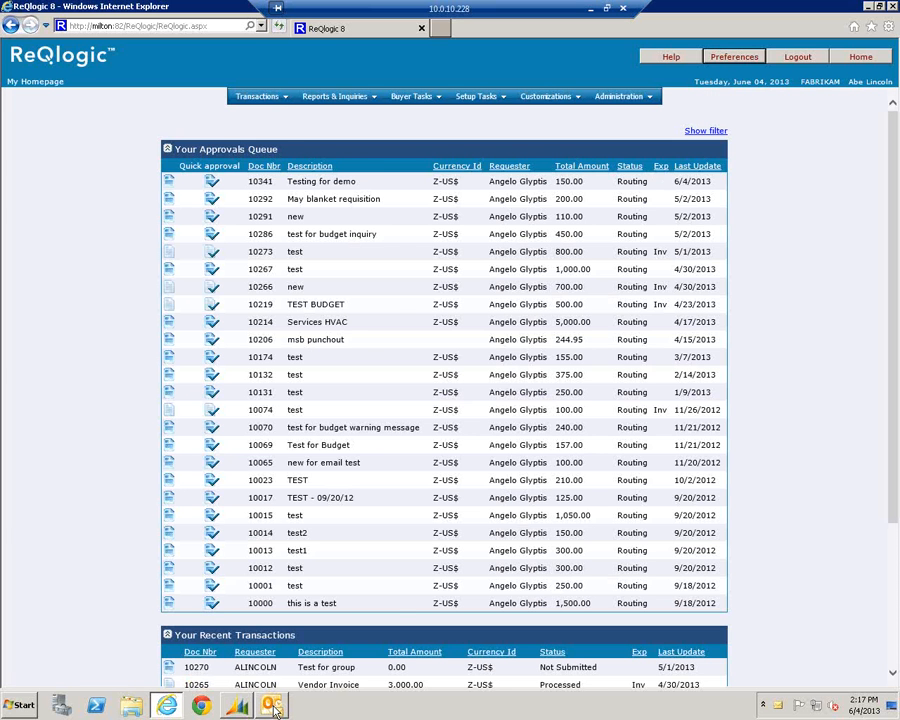
{"action": "left_click", "coordinate": [272, 706]}
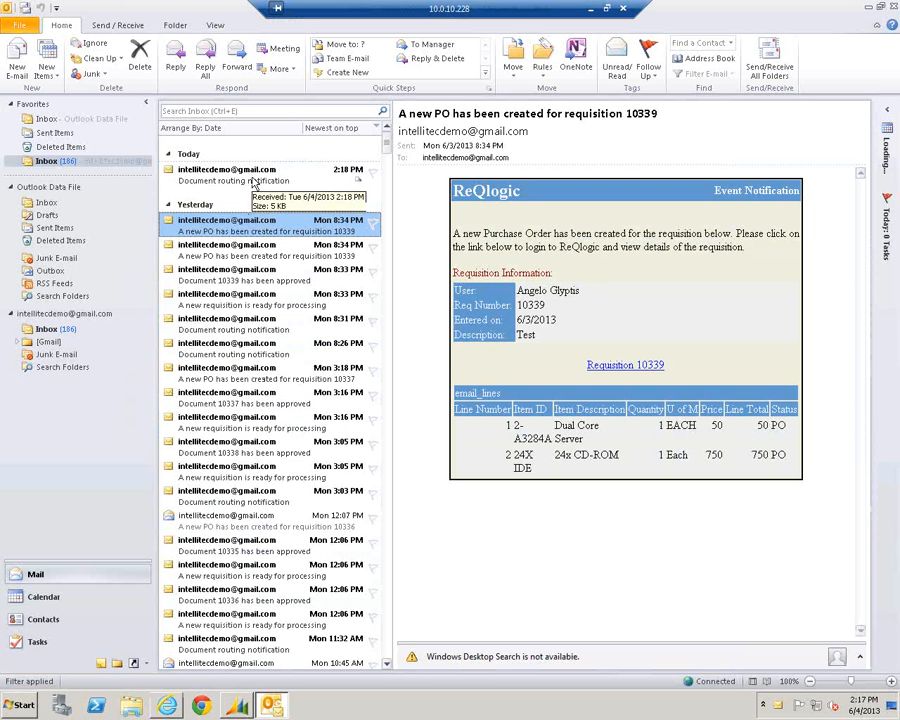
Open the Document routing notification email for requisition 10341 in Outlook
{"action": "left_click", "coordinate": [254, 183]}
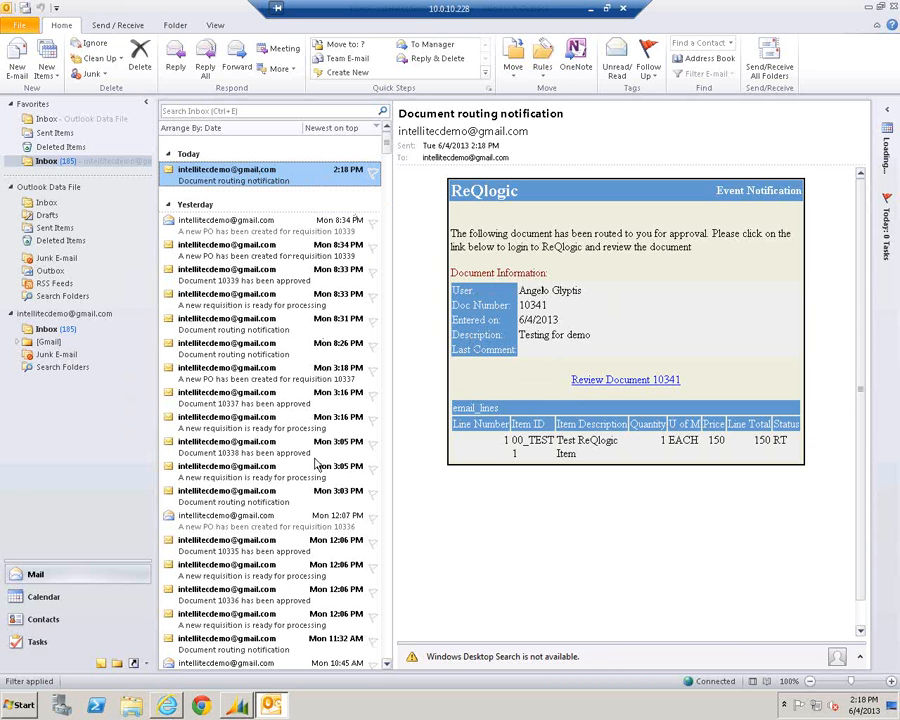
Bring ReQlogic back and look over the approvals queue topped by requisition 10341
{"action": "mouse_move", "coordinate": [247, 706]}
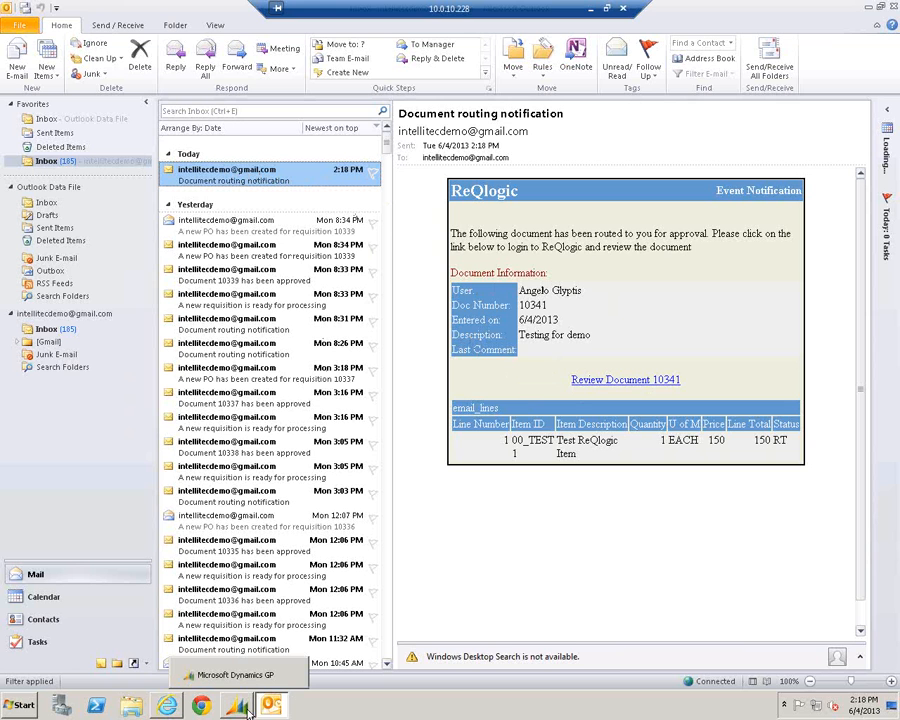
{"action": "left_click", "coordinate": [247, 706]}
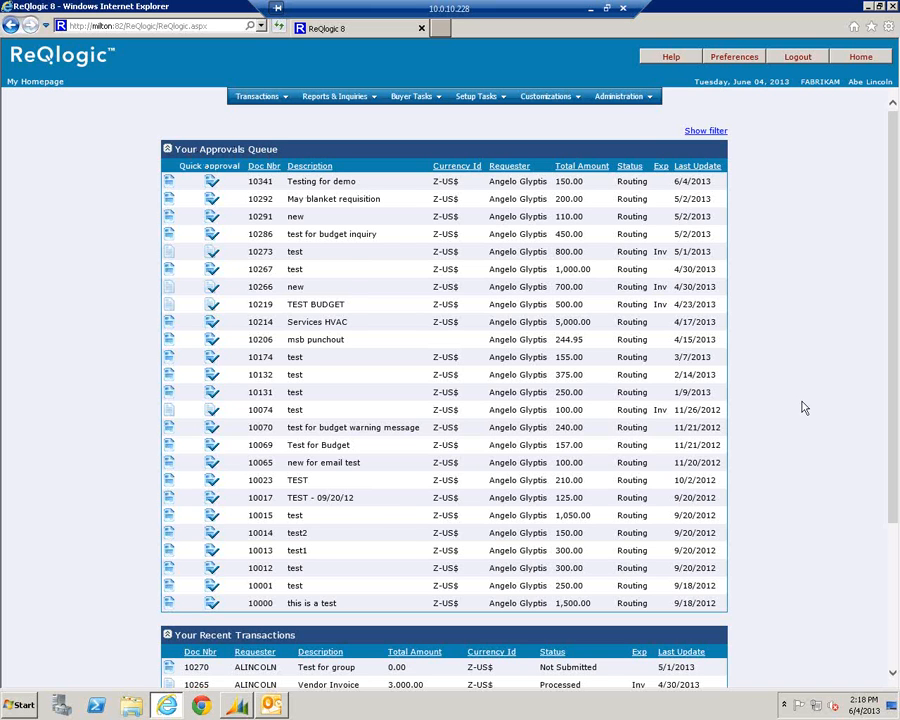
{"action": "scroll", "coordinate": [805, 407], "scroll_direction": "down", "scroll_amount": 3}
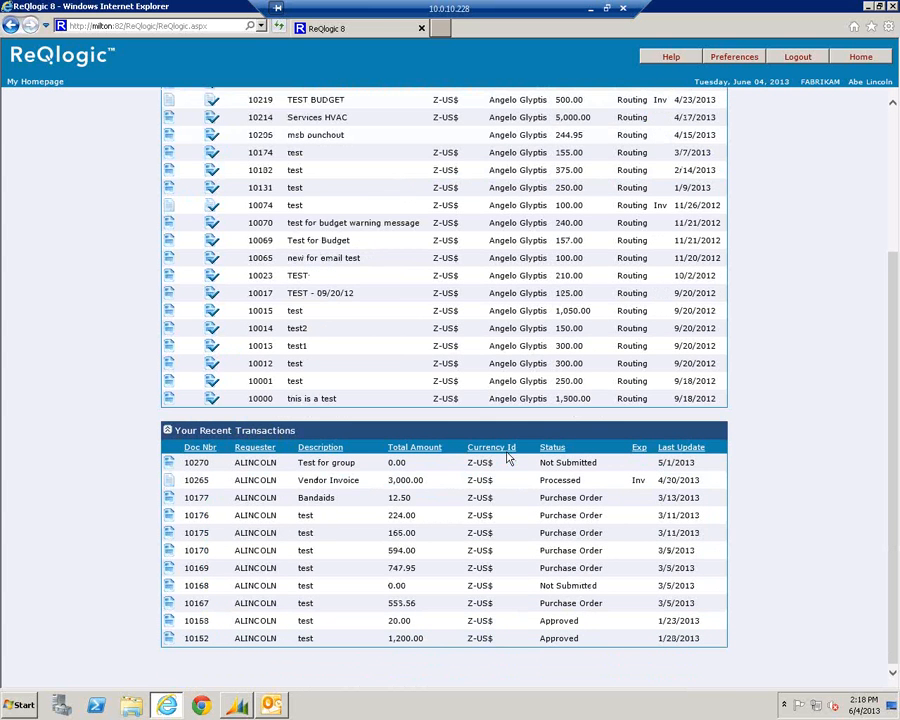
{"action": "scroll", "coordinate": [508, 457], "scroll_direction": "up", "scroll_amount": 3}
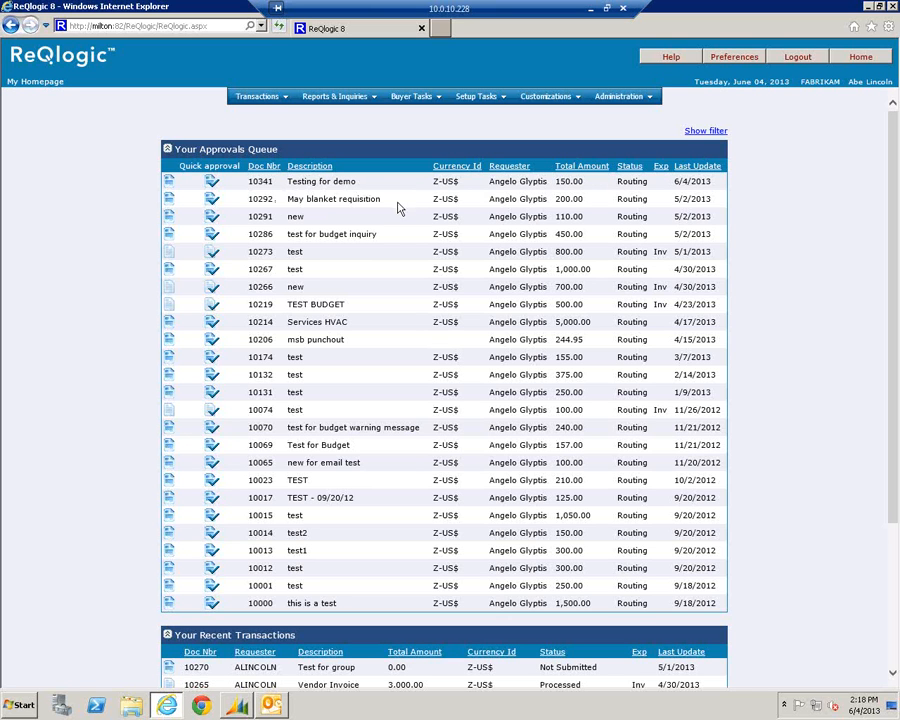
Open requisition 10341 from the approvals queue and mark its item line approved
{"action": "left_click", "coordinate": [169, 182]}
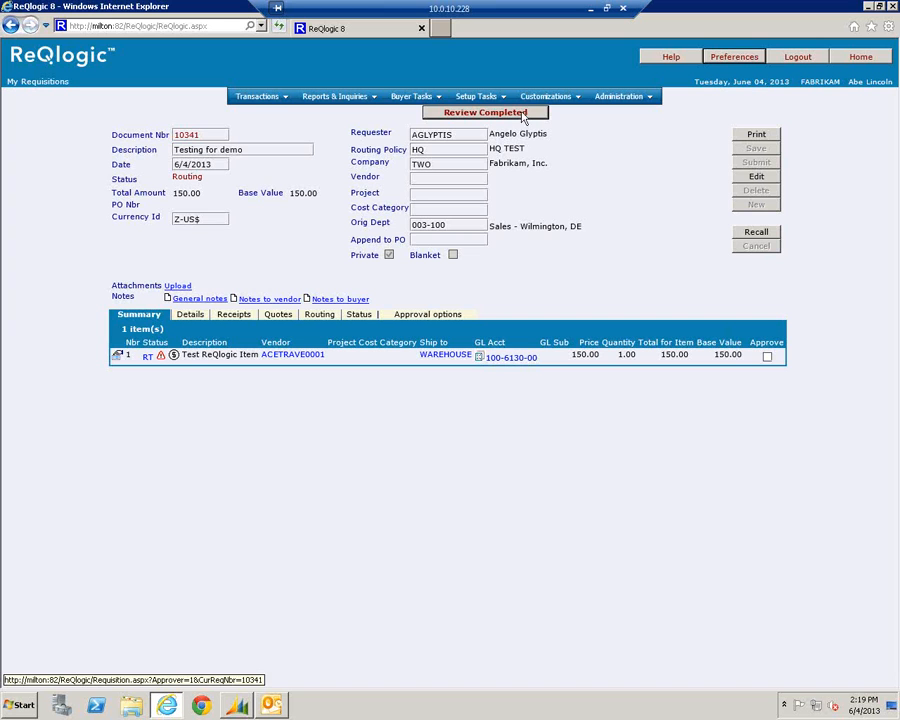
{"action": "left_click", "coordinate": [767, 357]}
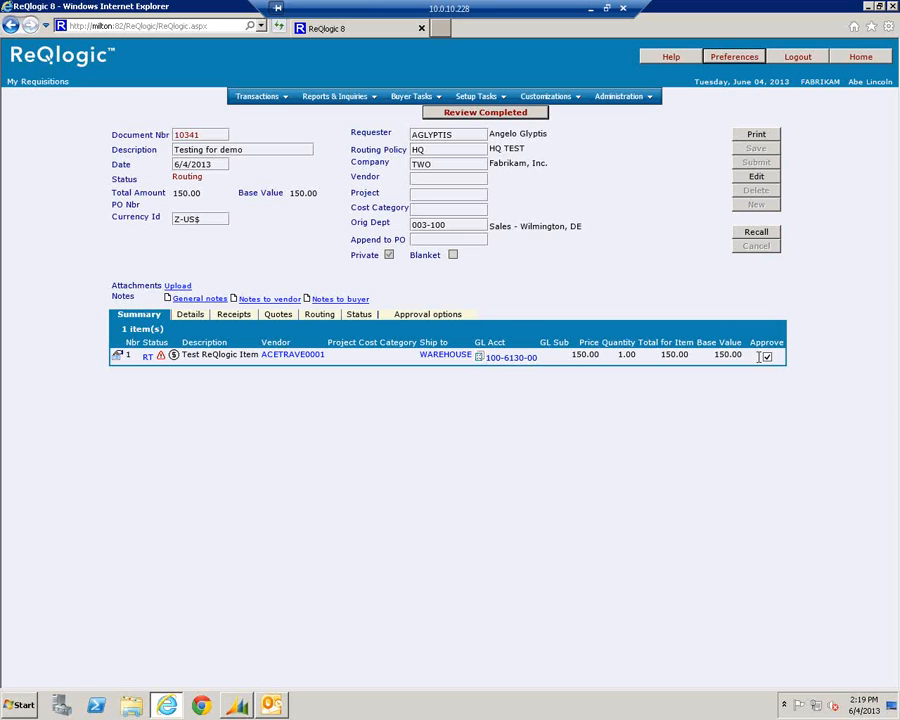
Check and dismiss the line's over-budget warning, then view its ADMIN-HDWR budget details
{"action": "left_click", "coordinate": [160, 356]}
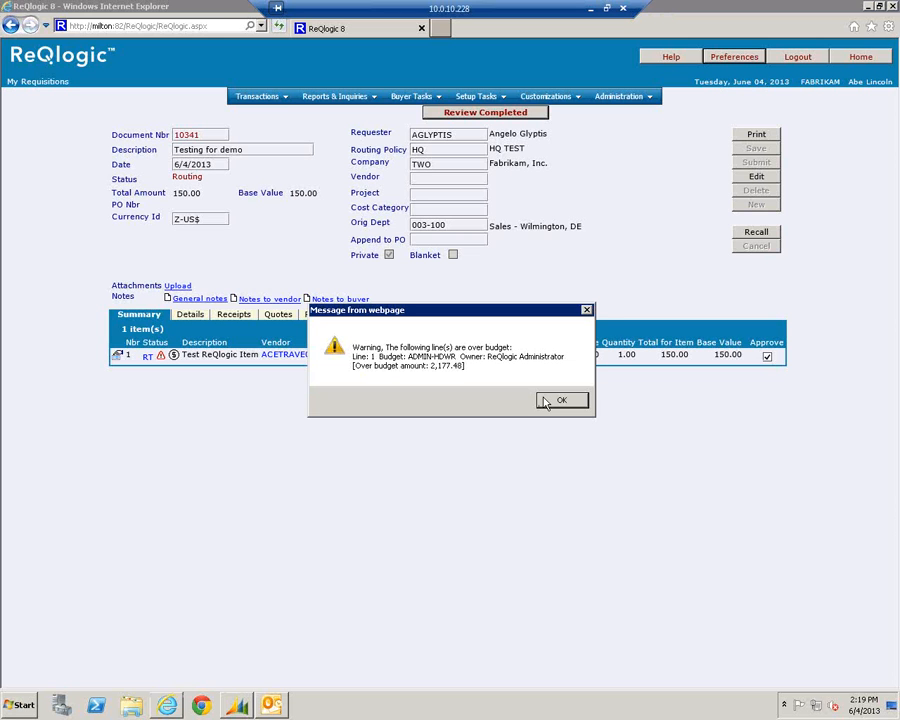
{"action": "left_click", "coordinate": [546, 401]}
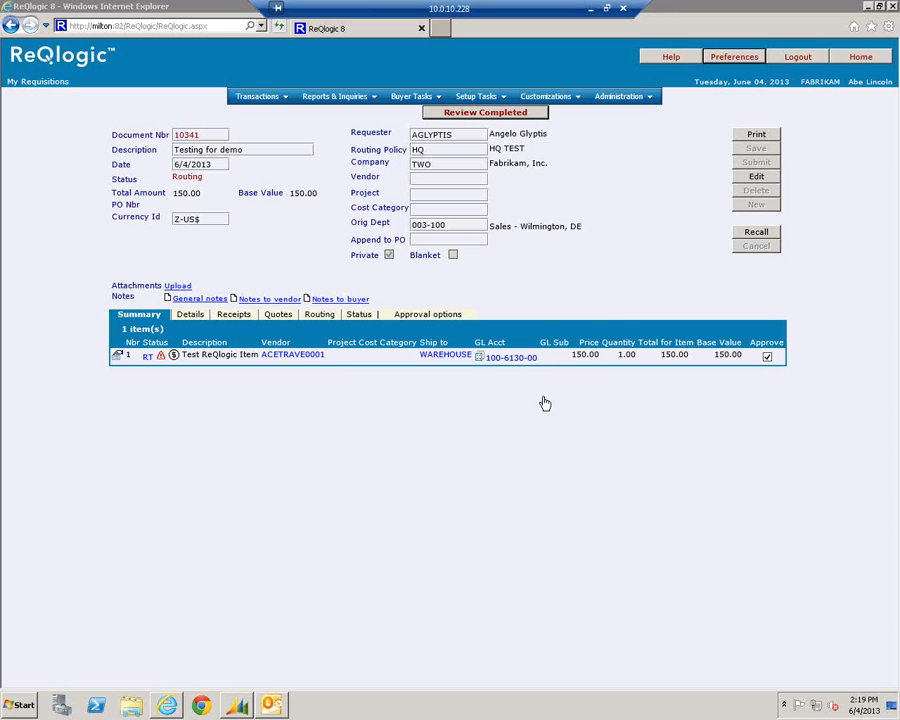
{"action": "left_click", "coordinate": [173, 356]}
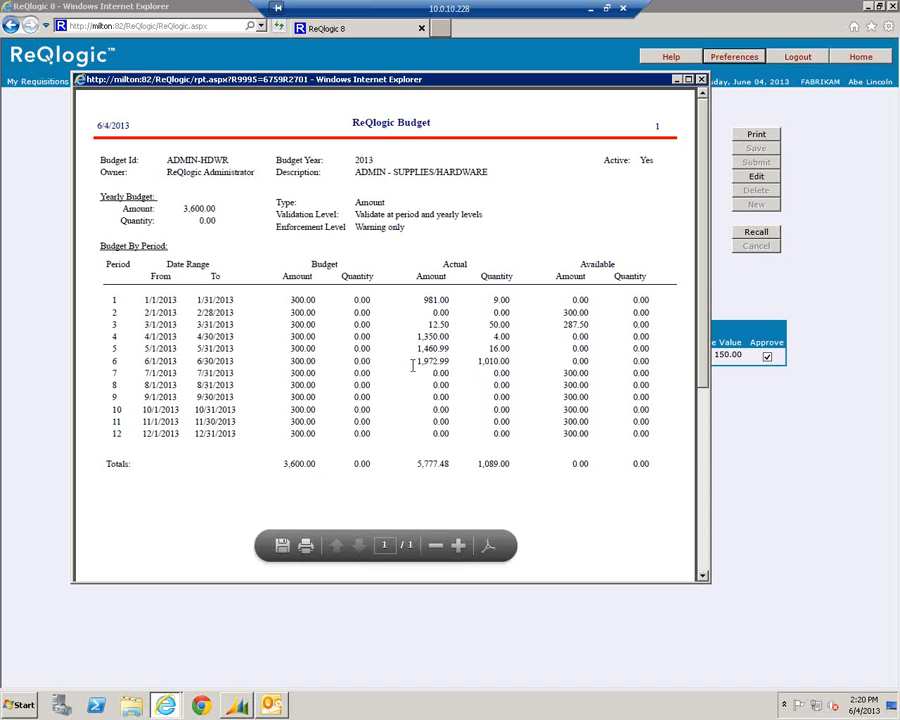
Close the budget report to return to requisition 10341
{"action": "left_click", "coordinate": [702, 80]}
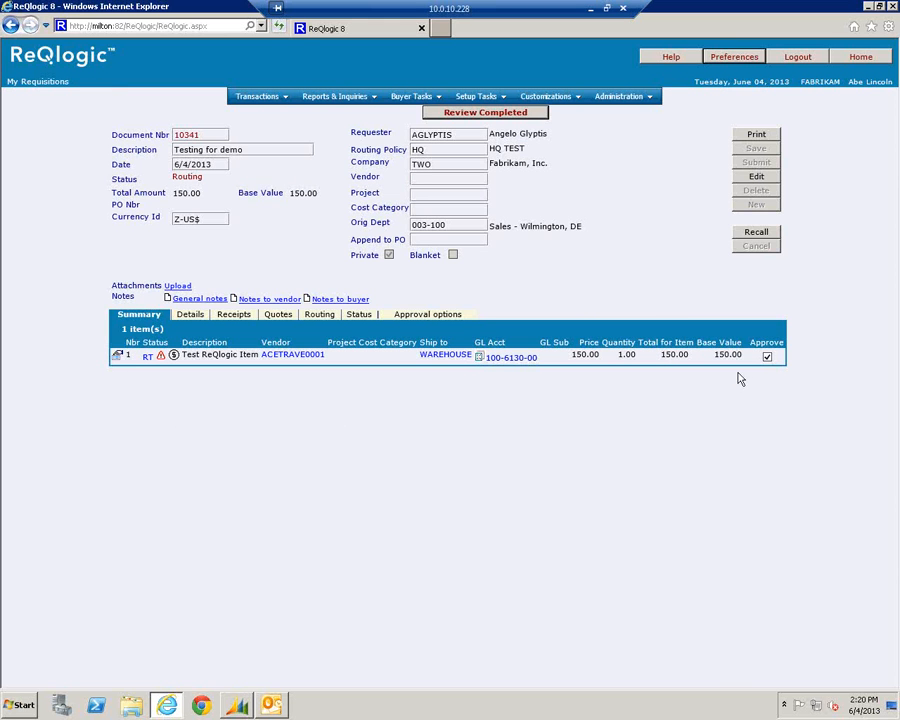
Complete the review of requisition 10341, confirming approval of all selected items
{"action": "mouse_move", "coordinate": [532, 366]}
{"action": "left_click", "coordinate": [494, 116]}
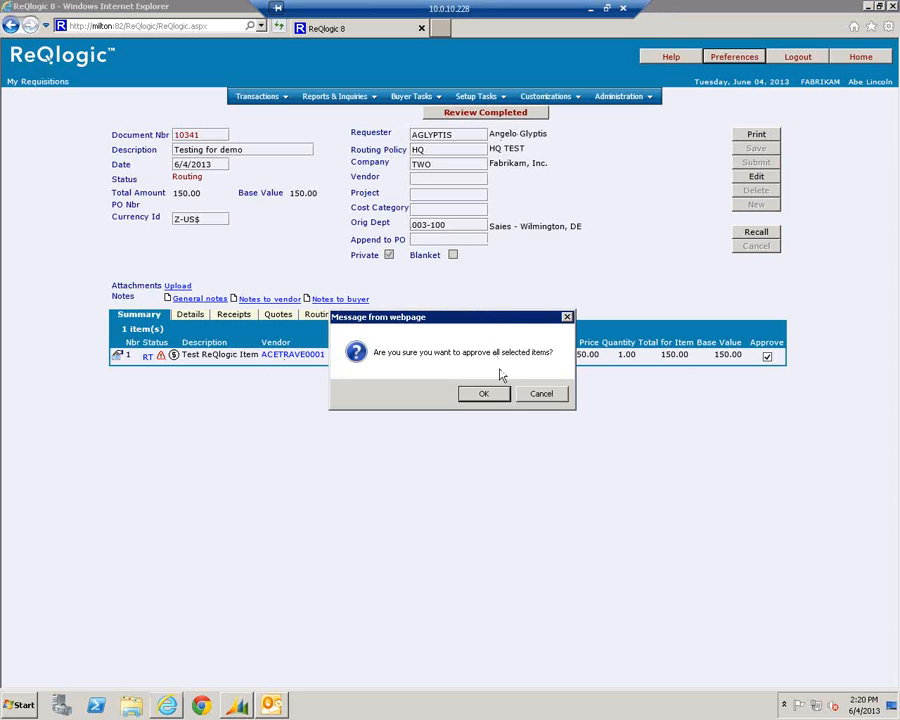
{"action": "left_click", "coordinate": [484, 395]}
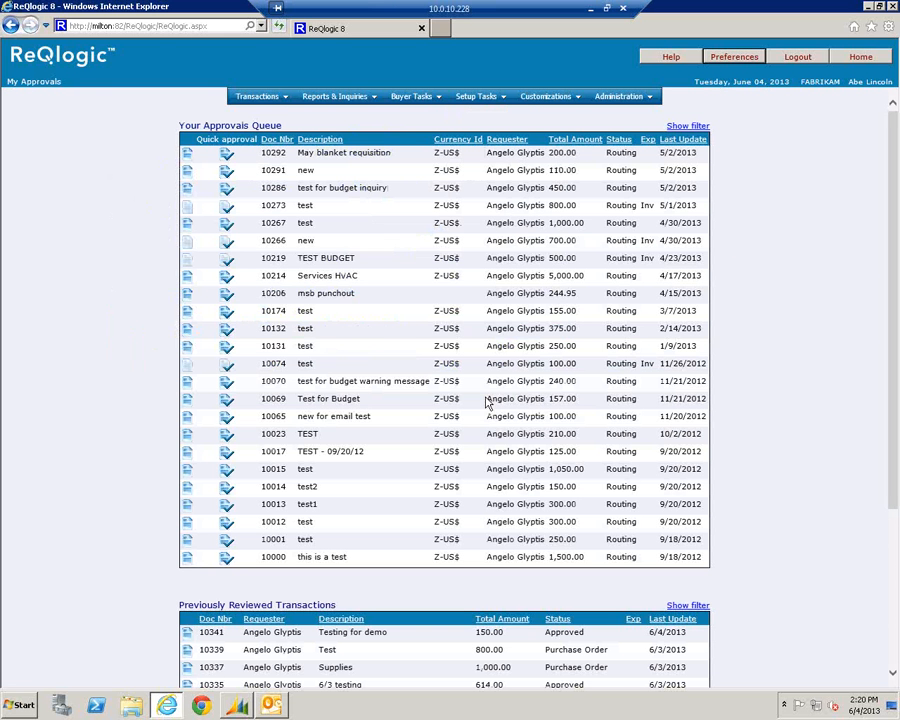
Log out and back in as the requester, then switch to another user's id
{"action": "left_click", "coordinate": [792, 57]}
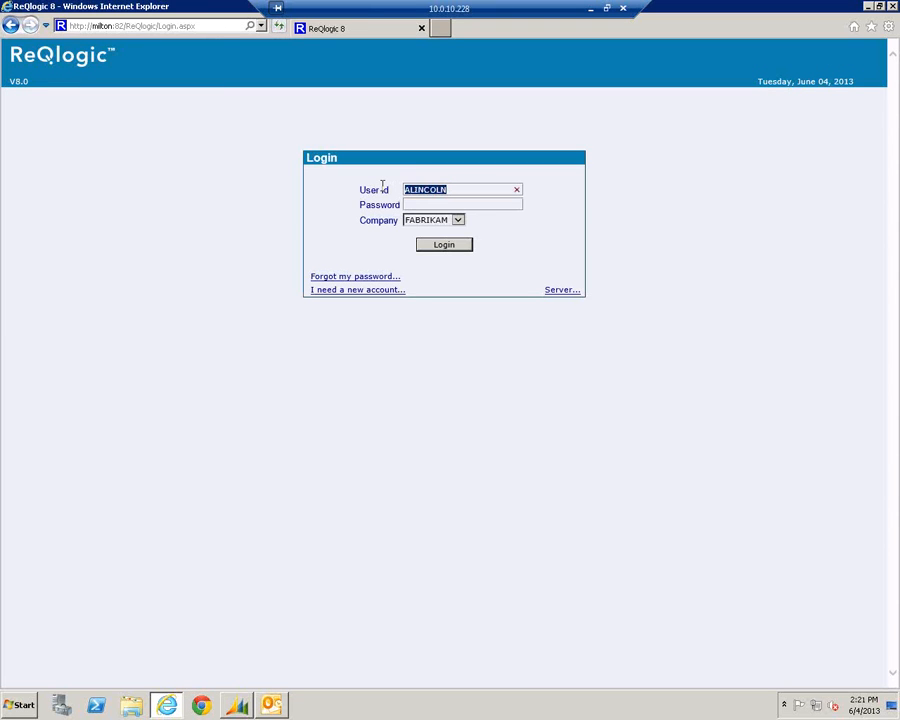
{"action": "key", "text": "Return"}
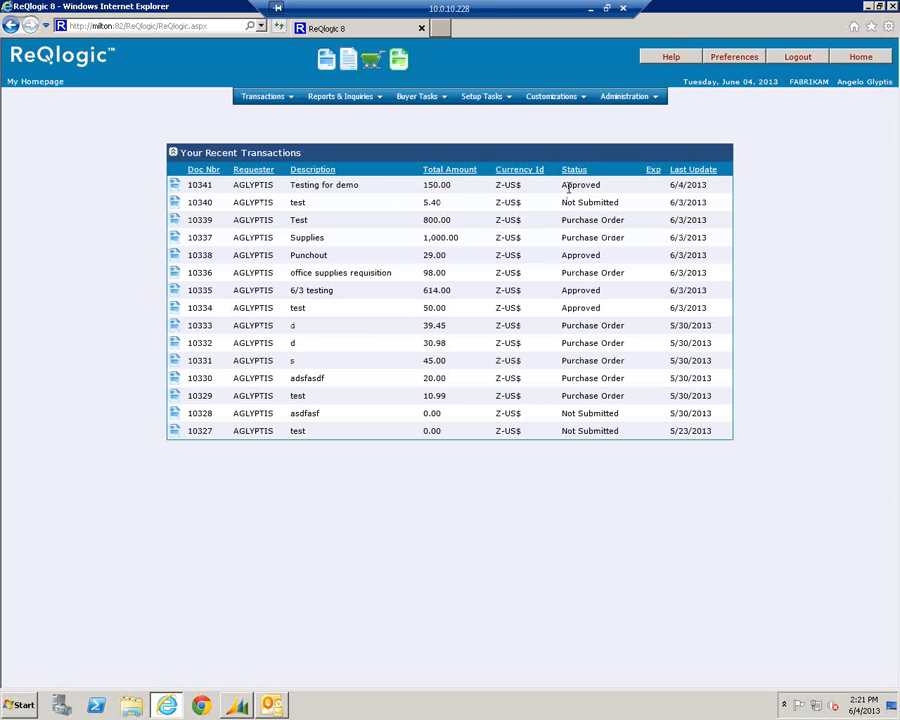
{"action": "left_click", "coordinate": [797, 57]}
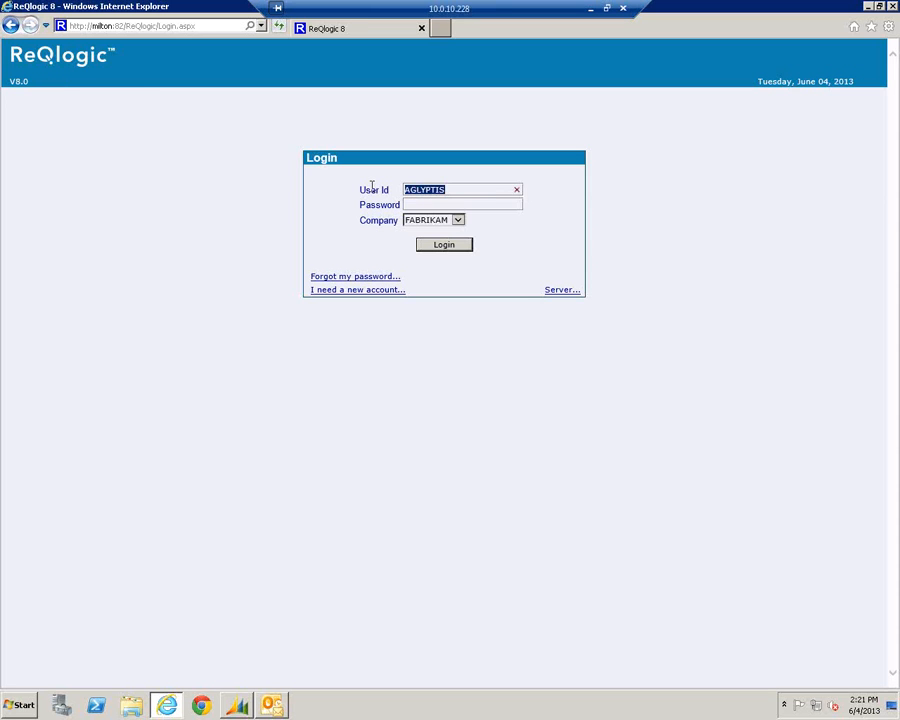
{"action": "type", "text": "alincoln"}
{"action": "key", "text": "Return"}
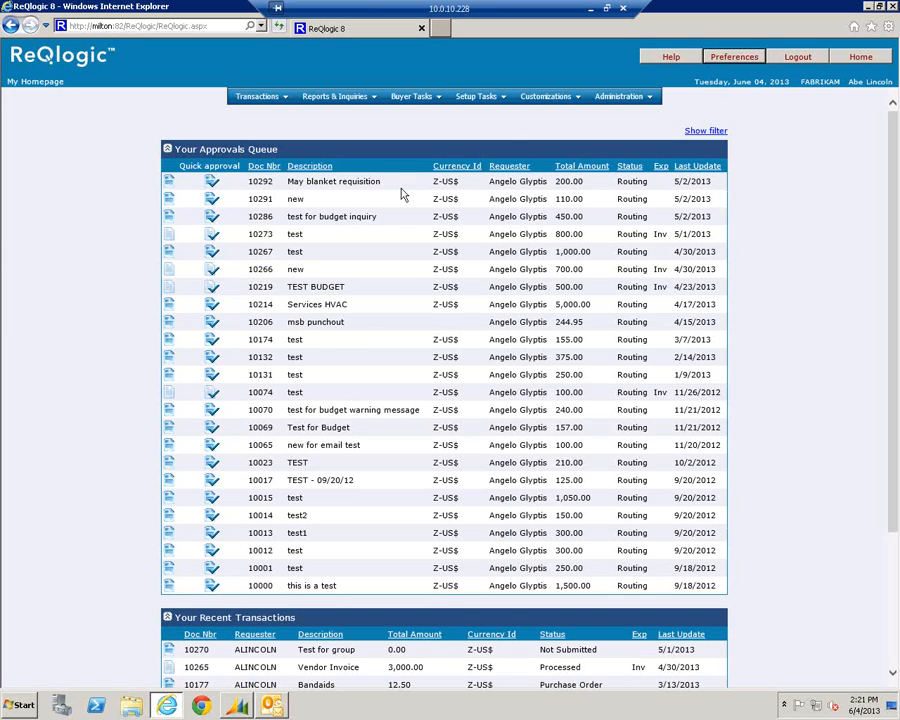
Filter Buyer Review and Selection to document number 10341 with the Buyer filter cleared
{"action": "left_click", "coordinate": [416, 98]}
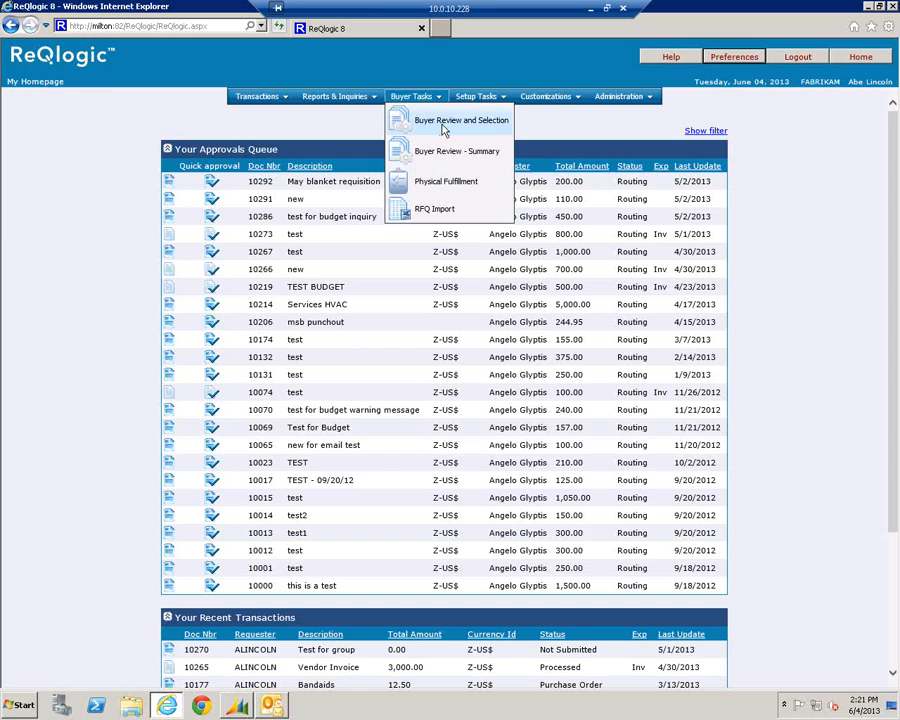
{"action": "left_click", "coordinate": [443, 125]}
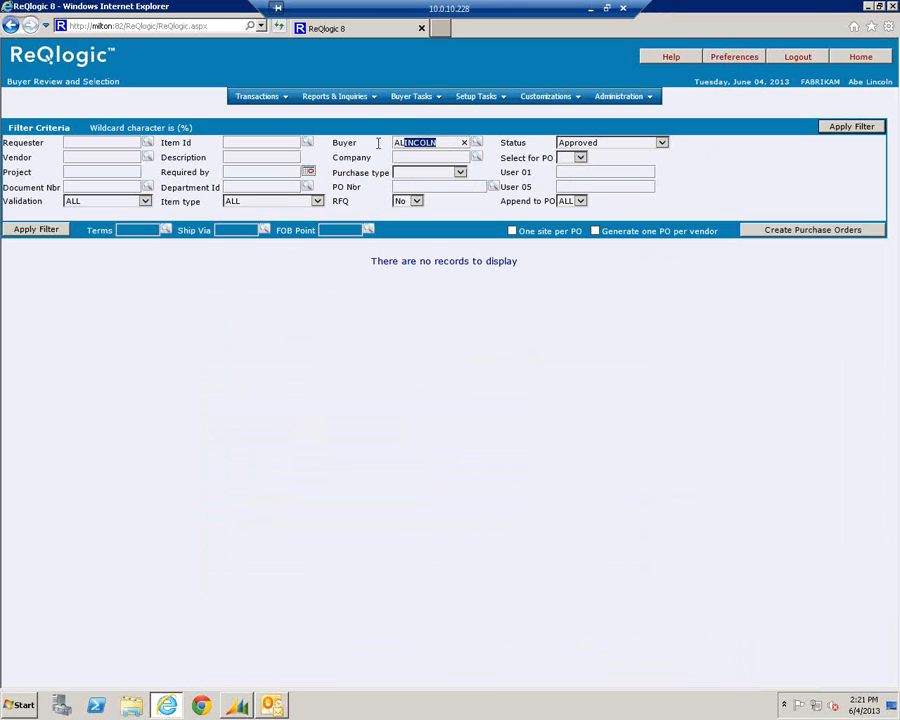
{"action": "key", "text": "BackSpace"}
{"action": "left_click", "coordinate": [135, 186]}
{"action": "type", "text": "10341"}
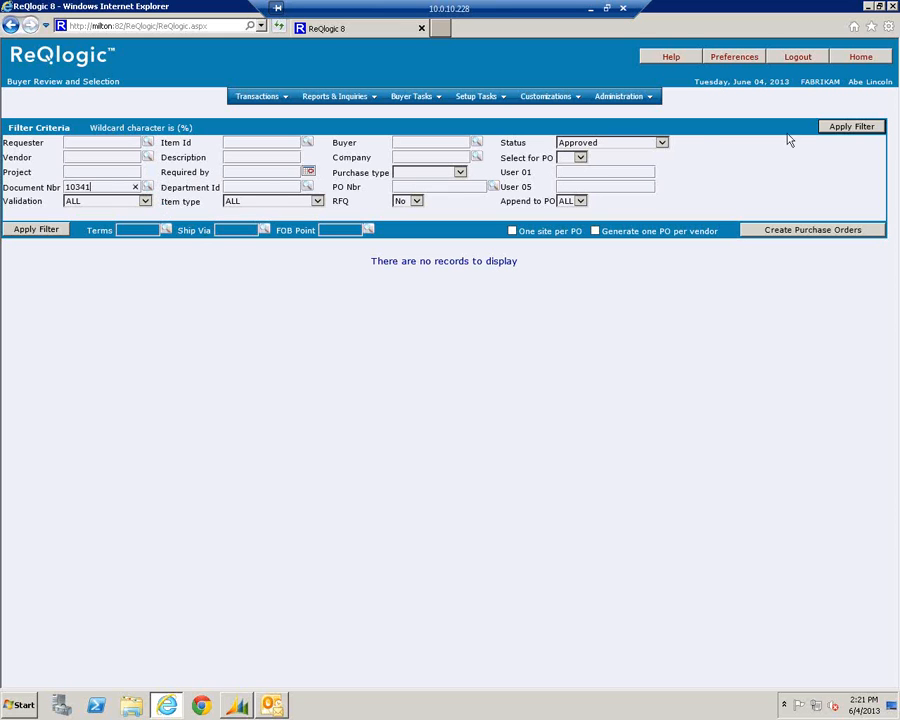
{"action": "left_click", "coordinate": [863, 131]}
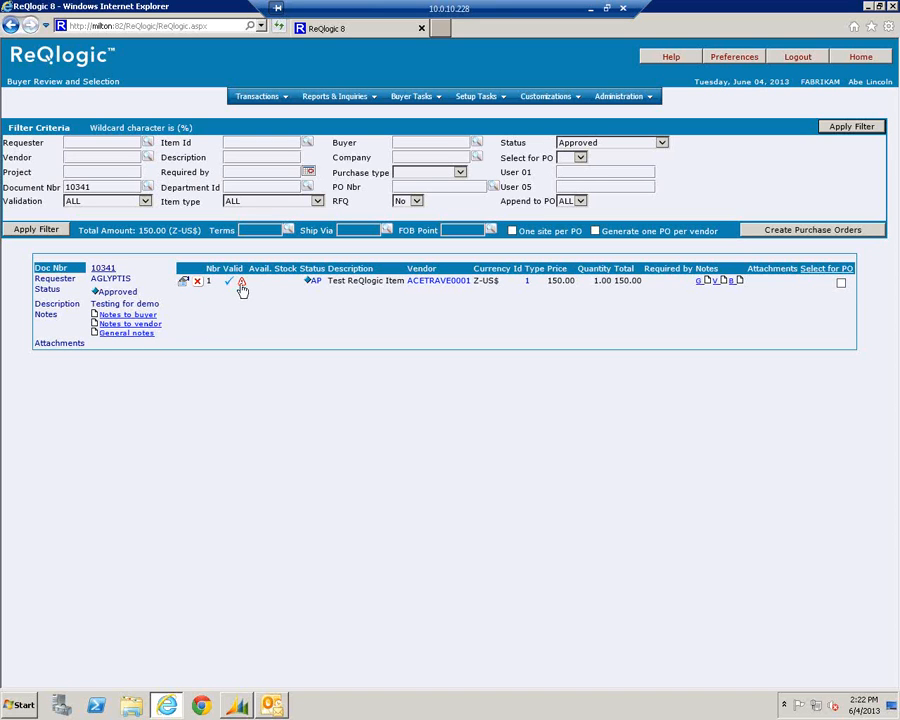
{"action": "mouse_move", "coordinate": [243, 289]}
Select the 150.00 line for PO and create the purchase order, confirming processing
{"action": "left_click", "coordinate": [841, 283]}
{"action": "left_click", "coordinate": [763, 231]}
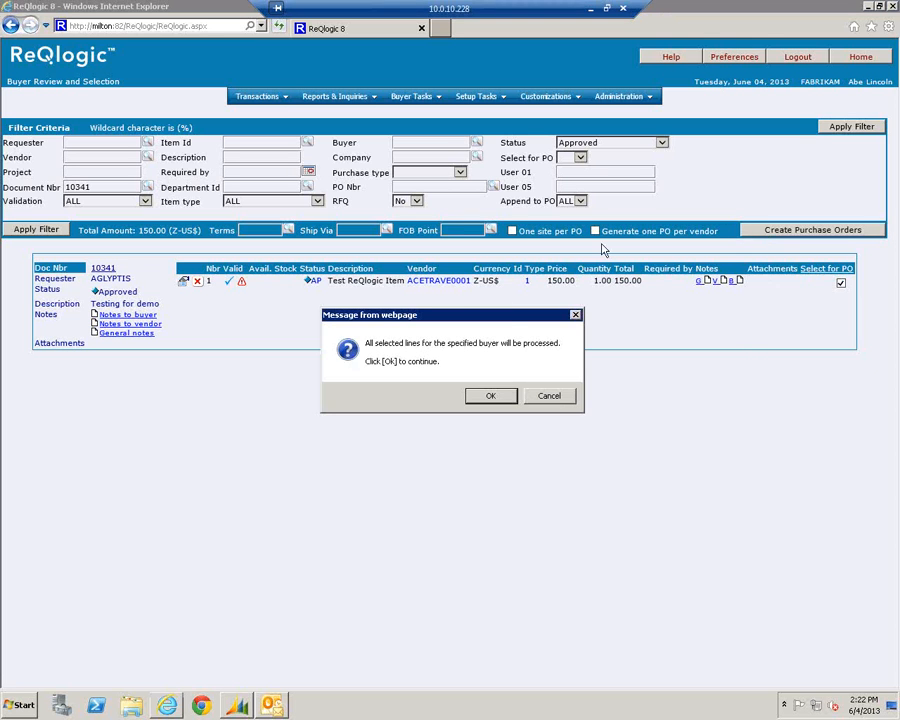
{"action": "left_click", "coordinate": [484, 399]}
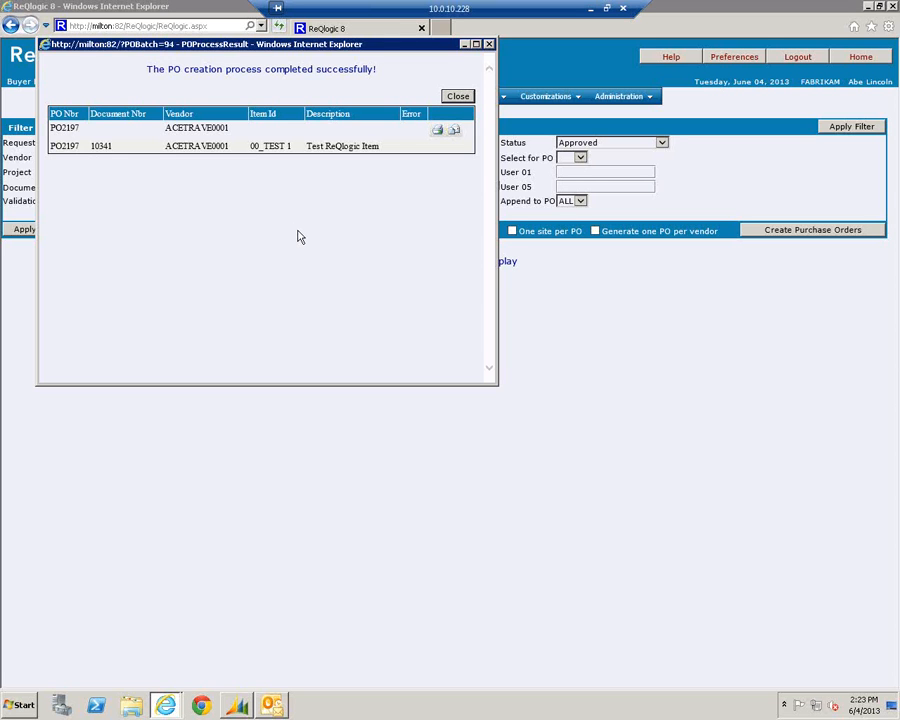
Preview the printable PO2197 report, then bring up its email form
{"action": "left_click", "coordinate": [439, 134]}
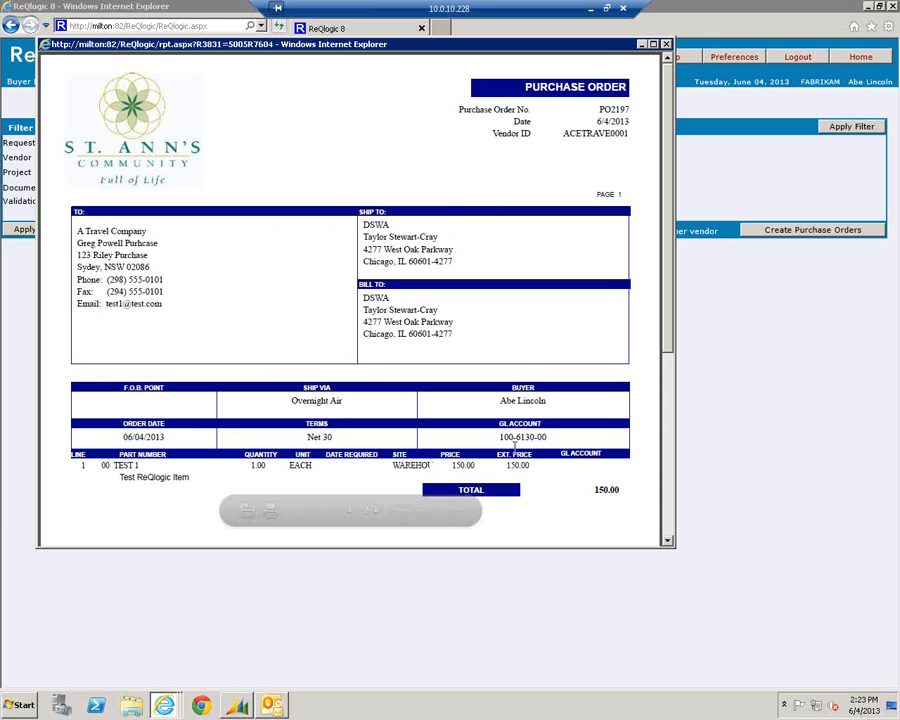
{"action": "left_click", "coordinate": [666, 46]}
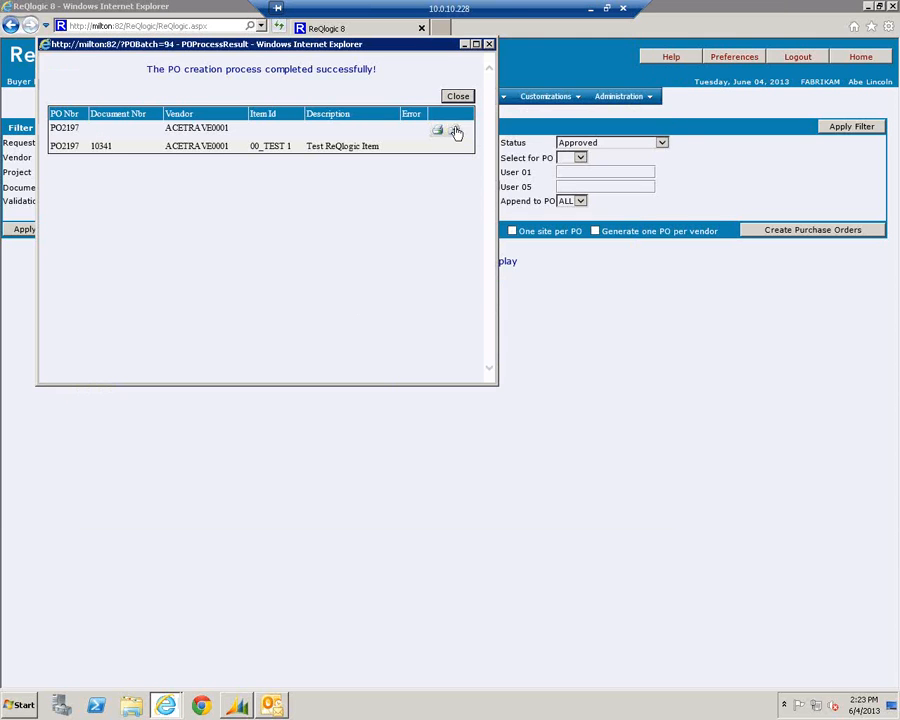
{"action": "left_click", "coordinate": [455, 132]}
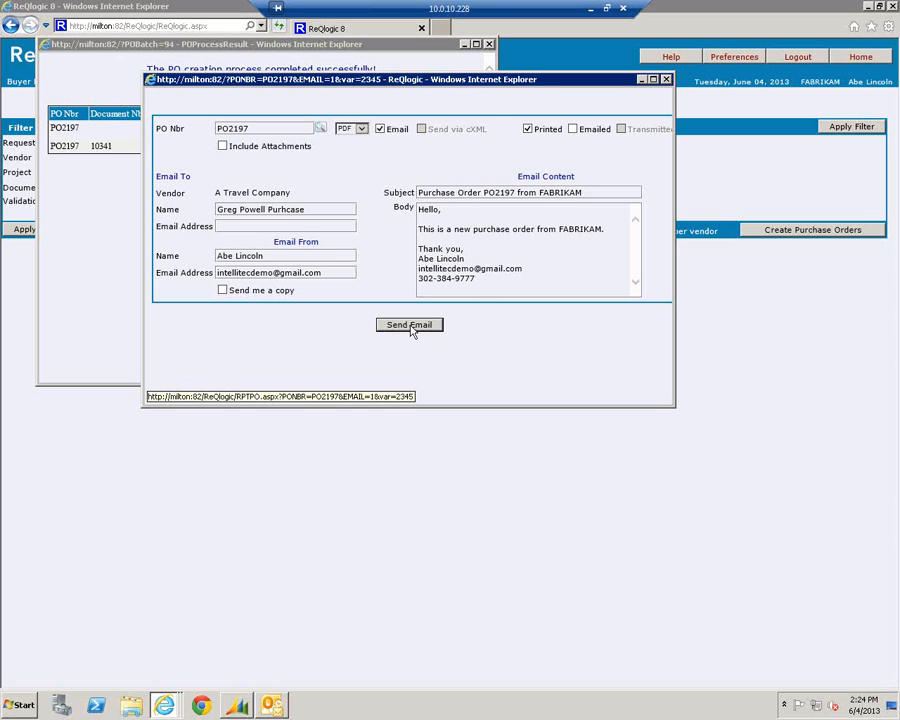
Close the PO2197 email form to return to the PO creation results
{"action": "left_click", "coordinate": [667, 79]}
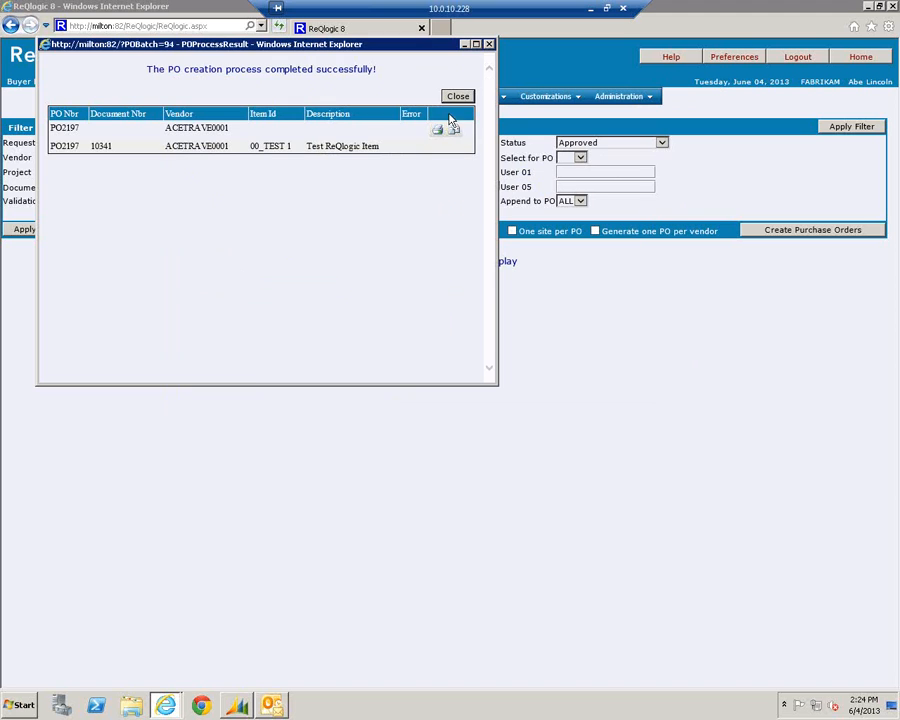
Bring the Buyer Review and Selection page forward, dismissing the PO results window
{"action": "left_click", "coordinate": [507, 198]}
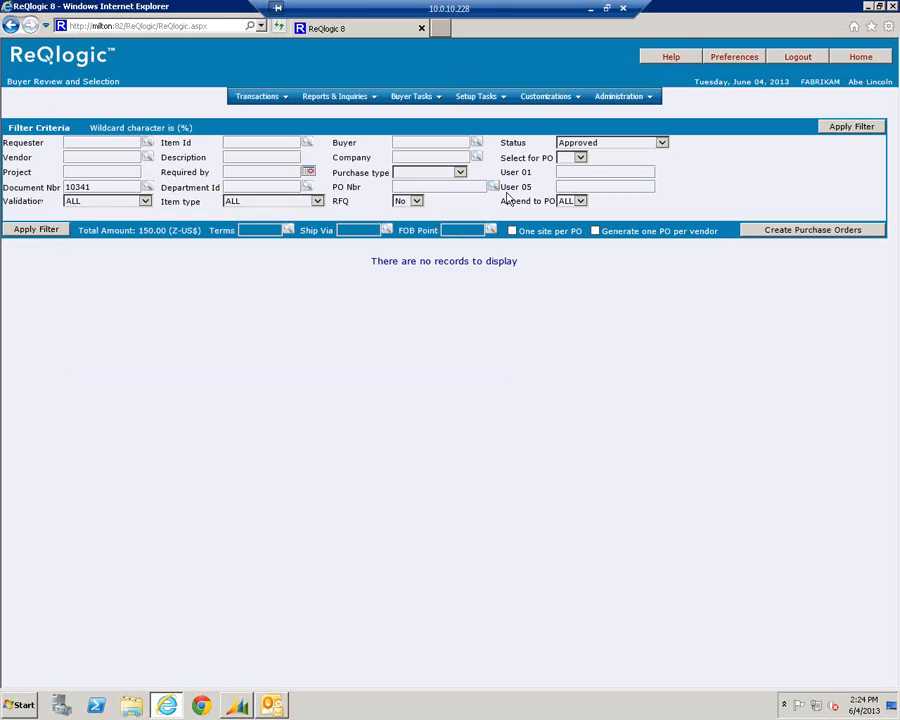
Filter the Receiving page to Shipment lines for document 10341, with no requester filter
{"action": "left_click", "coordinate": [252, 98]}
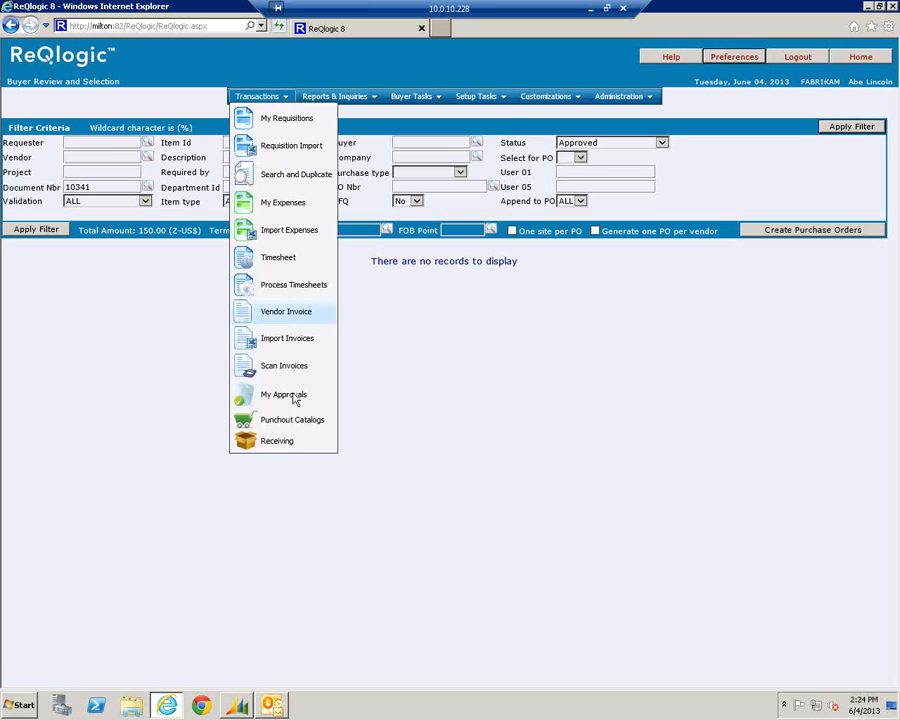
{"action": "left_click", "coordinate": [287, 448]}
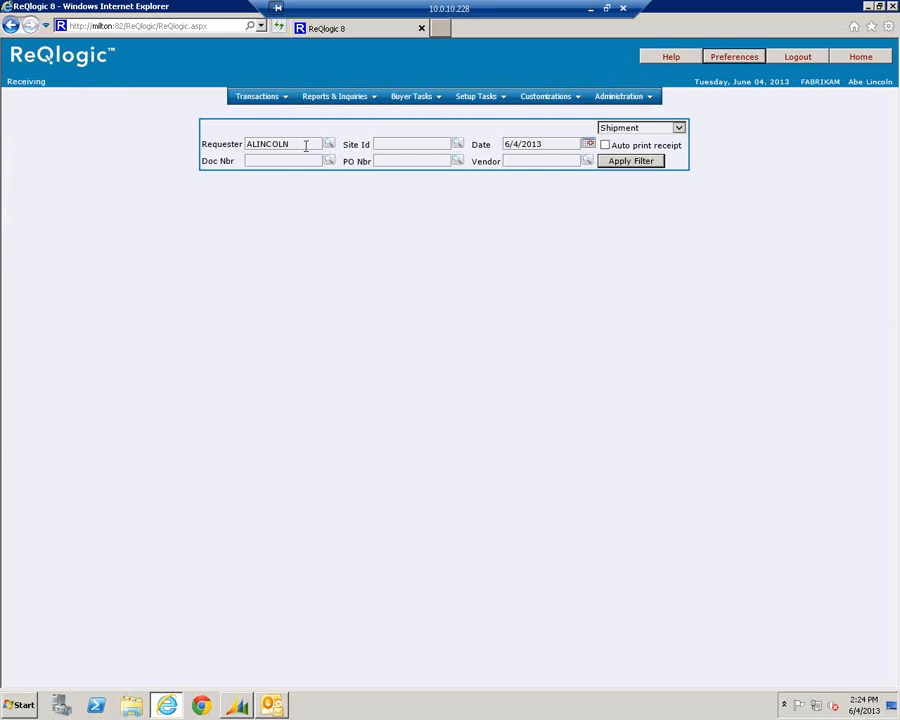
{"action": "left_click_drag", "start_coordinate": [305, 145], "coordinate": [230, 146]}
{"action": "key", "text": "Delete"}
{"action": "left_click", "coordinate": [318, 160]}
{"action": "type", "text": "10341"}
{"action": "left_click", "coordinate": [679, 128]}
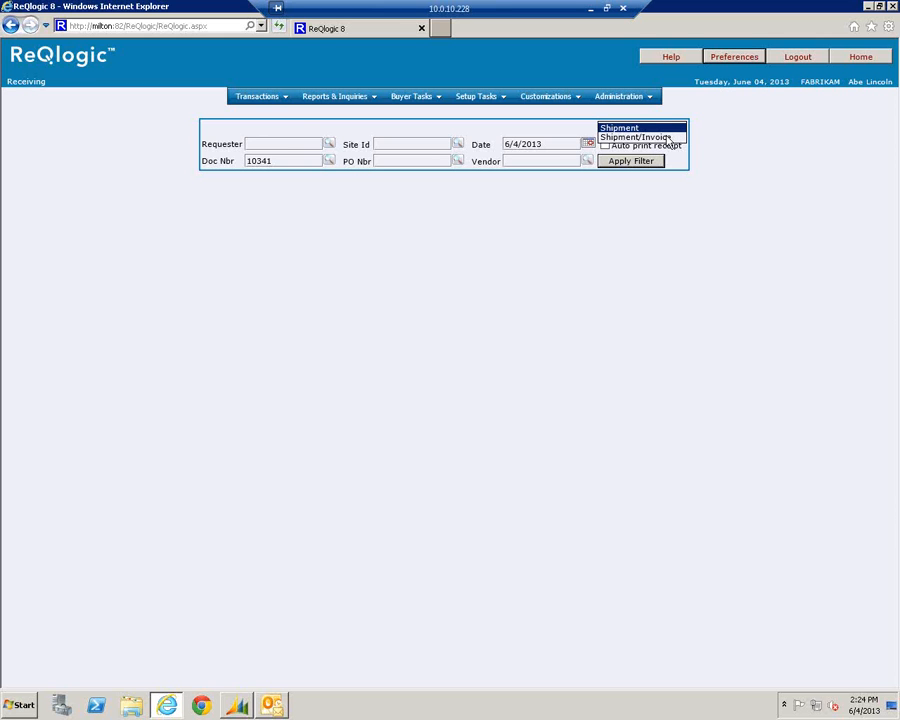
{"action": "left_click", "coordinate": [654, 130]}
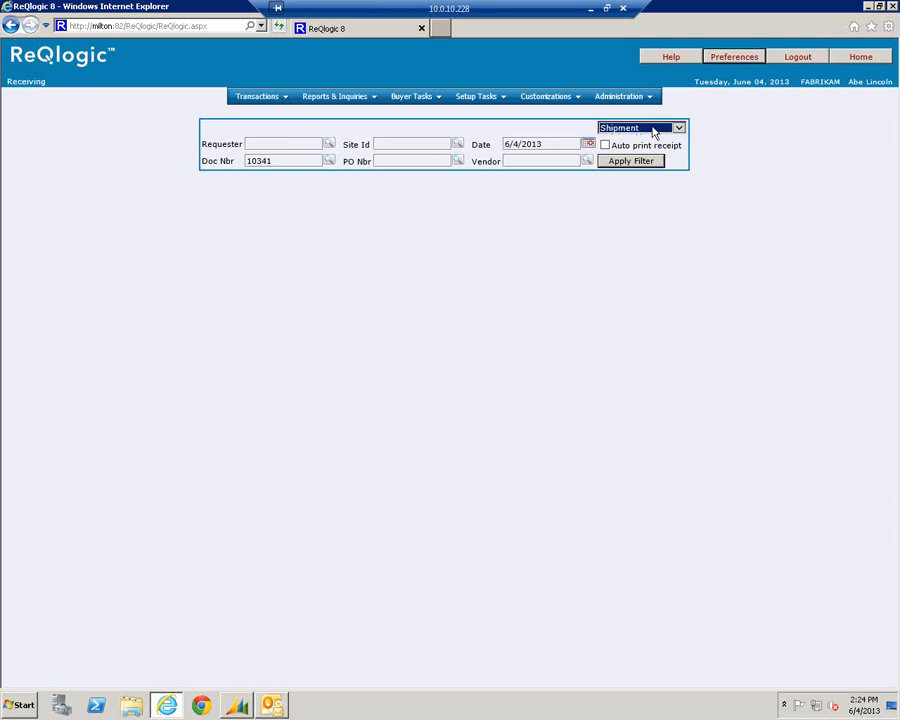
{"action": "left_click", "coordinate": [645, 162]}
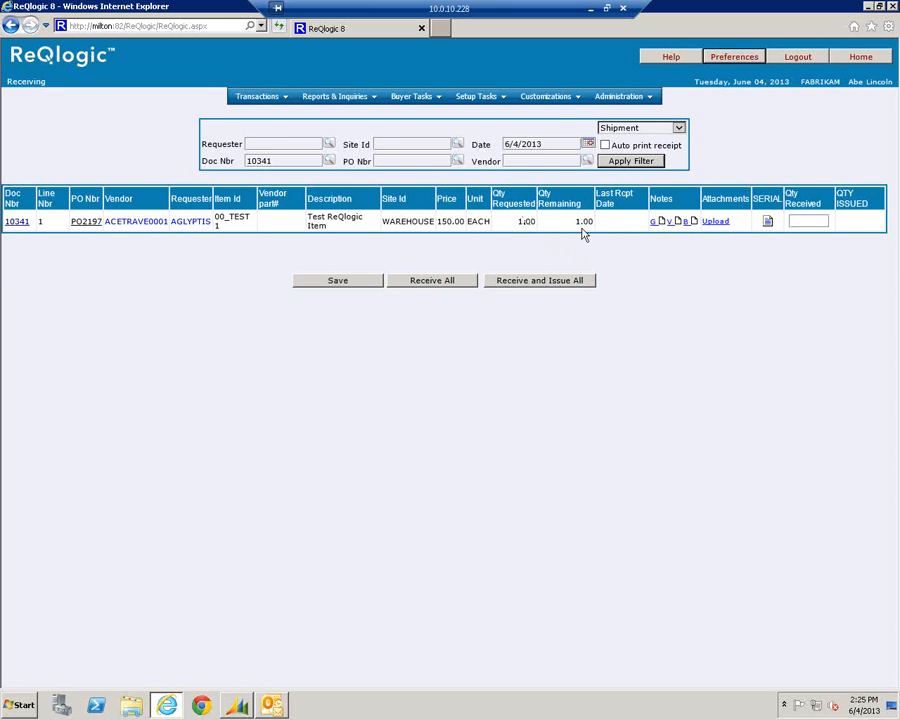
Save a received quantity of 1 for PO2197's Test ReQlogic Item and acknowledge the success message
{"action": "left_click", "coordinate": [799, 223]}
{"action": "left_click", "coordinate": [806, 220]}
{"action": "type", "text": "1"}
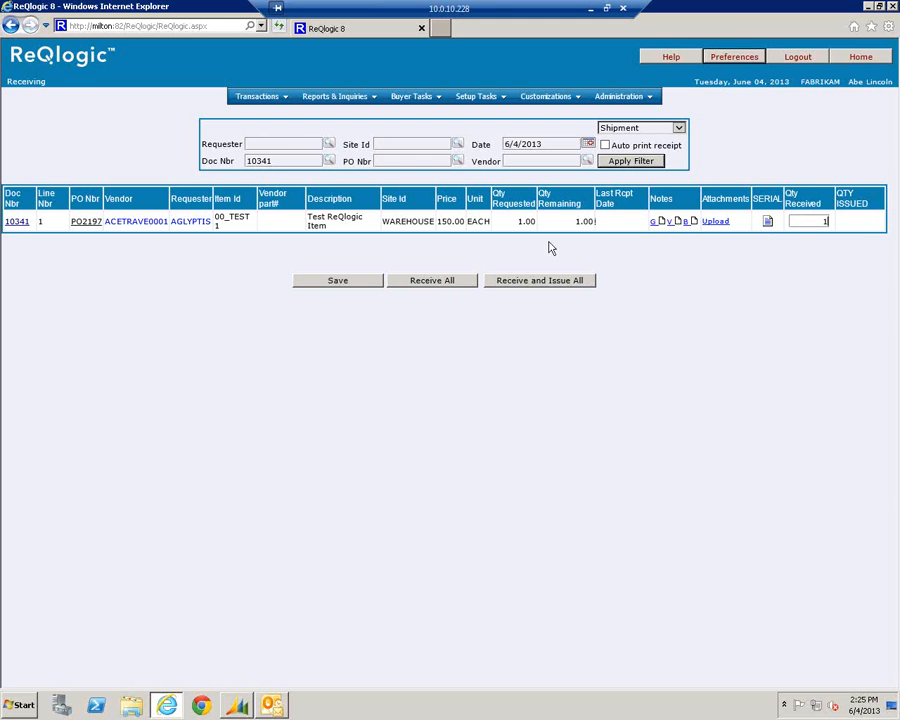
{"action": "left_click", "coordinate": [318, 282]}
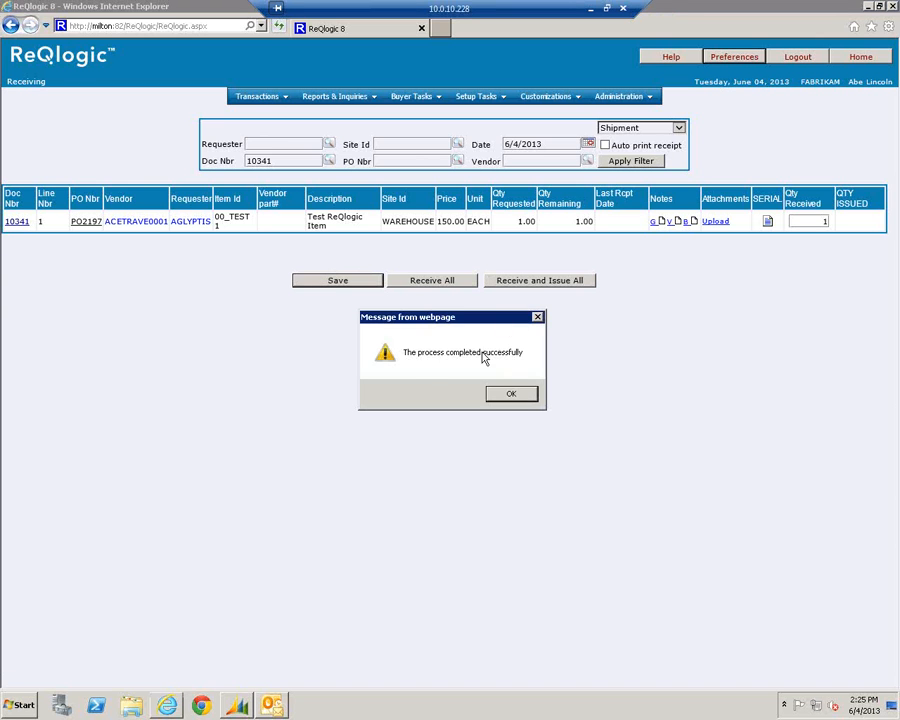
{"action": "left_click", "coordinate": [516, 395]}
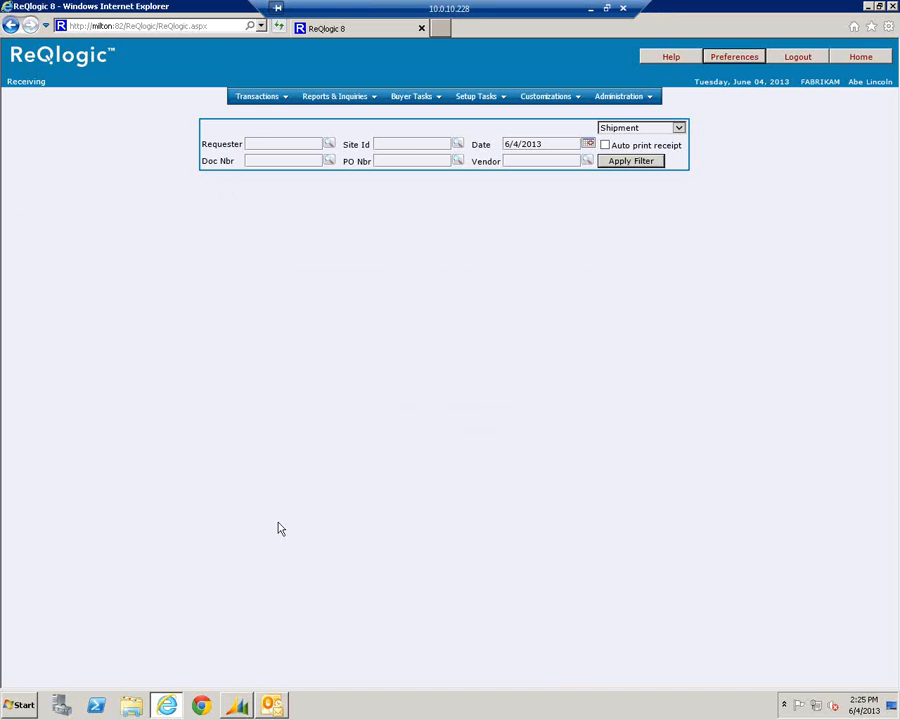
In Dynamics GP, open Receivings Transaction Entry on batch REQ-100021
{"action": "left_click", "coordinate": [238, 708]}
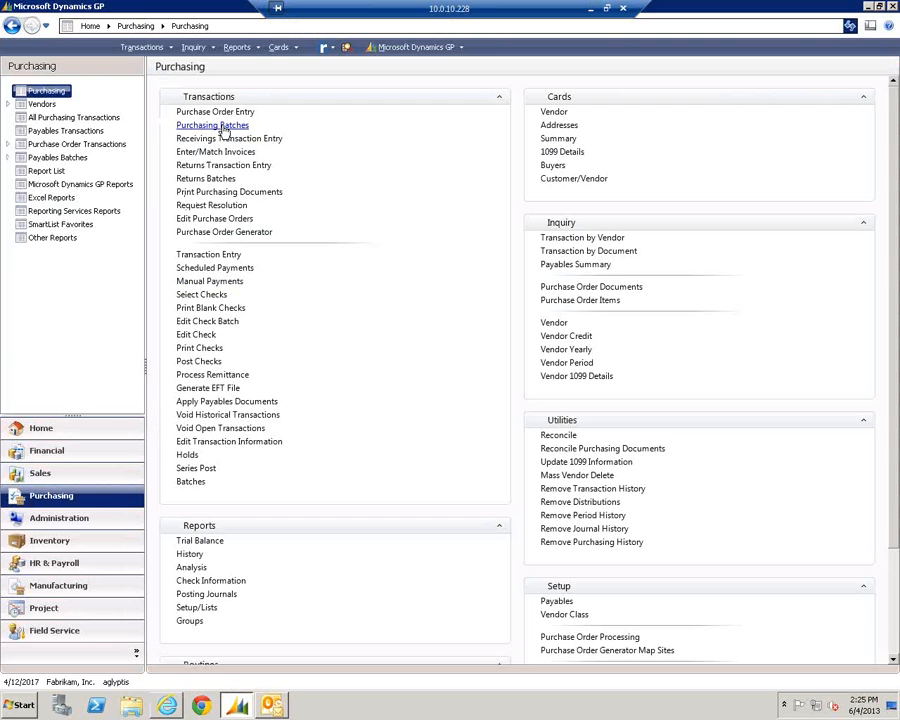
{"action": "left_click", "coordinate": [224, 133]}
{"action": "left_click", "coordinate": [366, 193]}
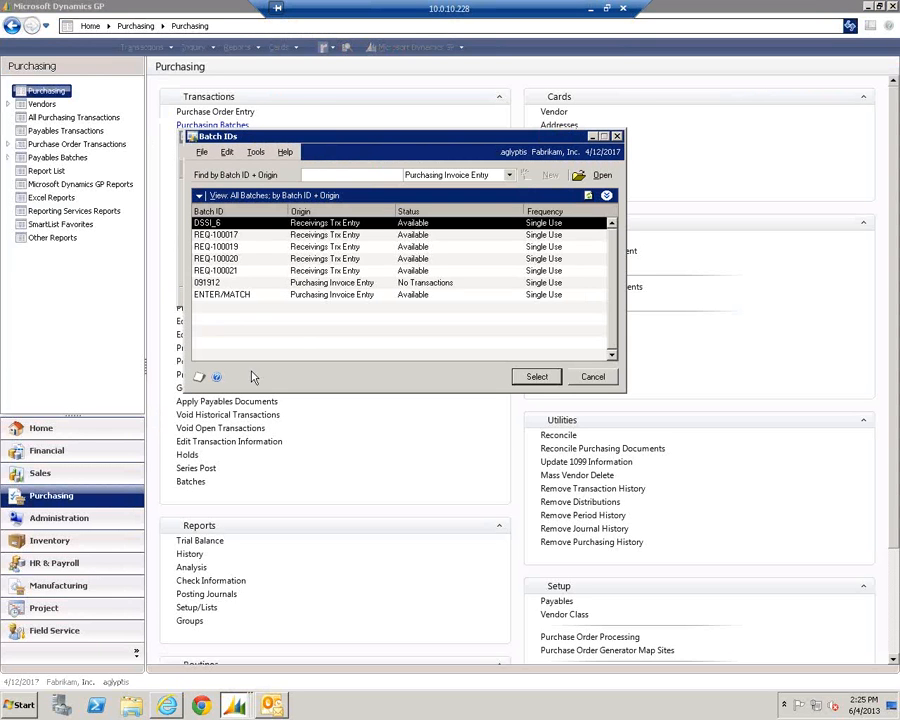
{"action": "left_click", "coordinate": [212, 271]}
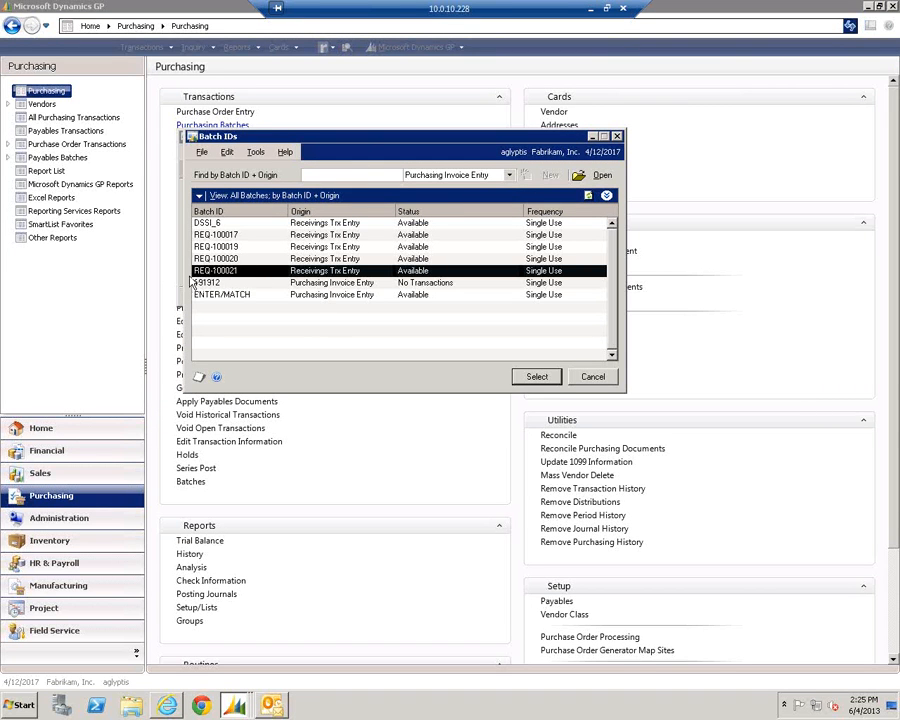
{"action": "left_click", "coordinate": [537, 377]}
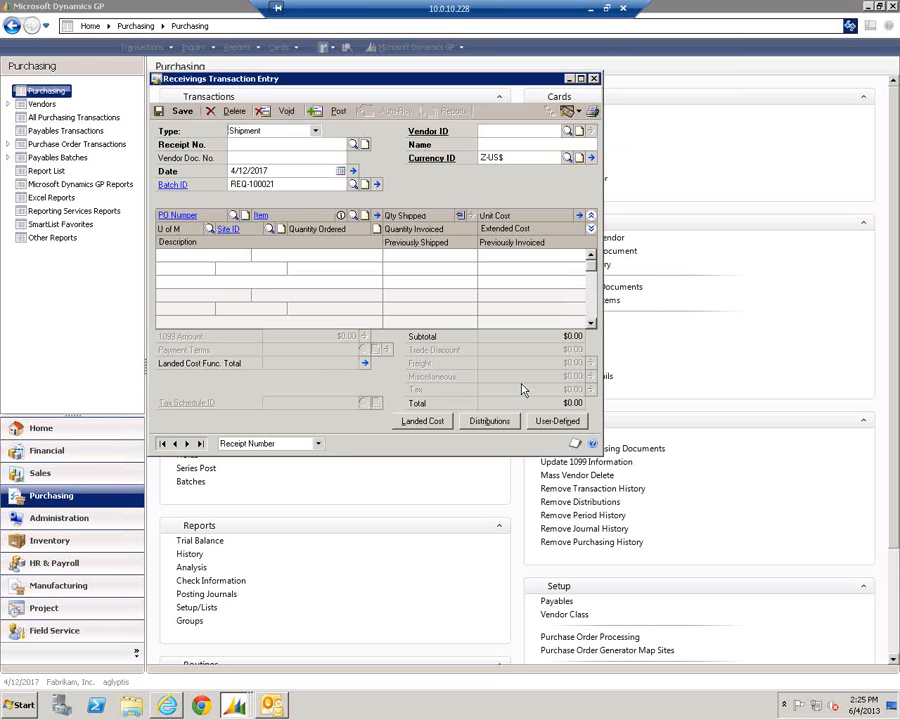
Load receipt RCT1226 and review its account distributions
{"action": "left_click", "coordinate": [353, 145]}
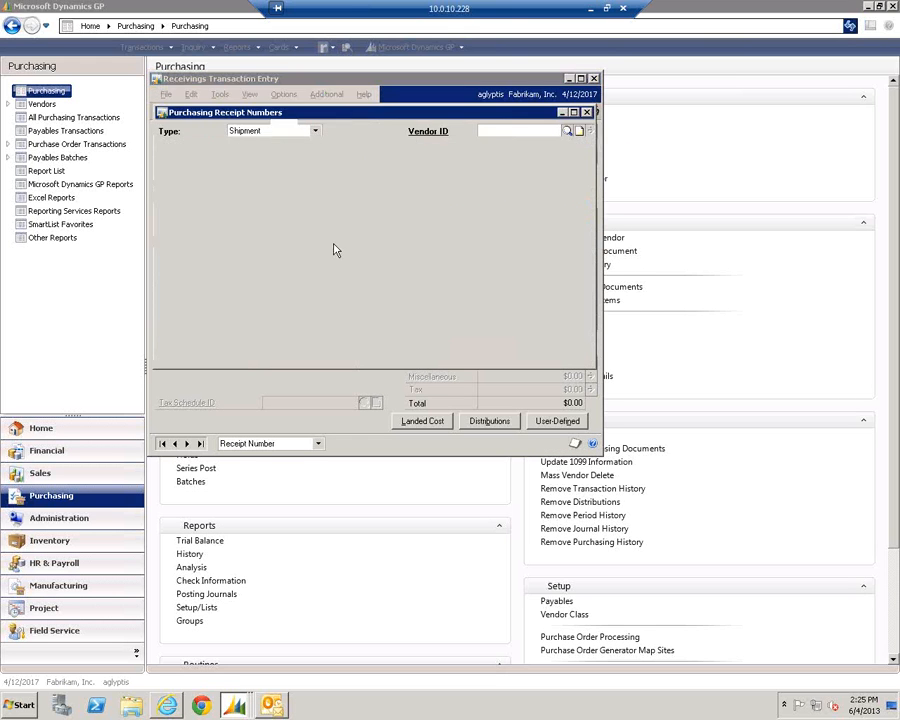
{"action": "left_click", "coordinate": [505, 353]}
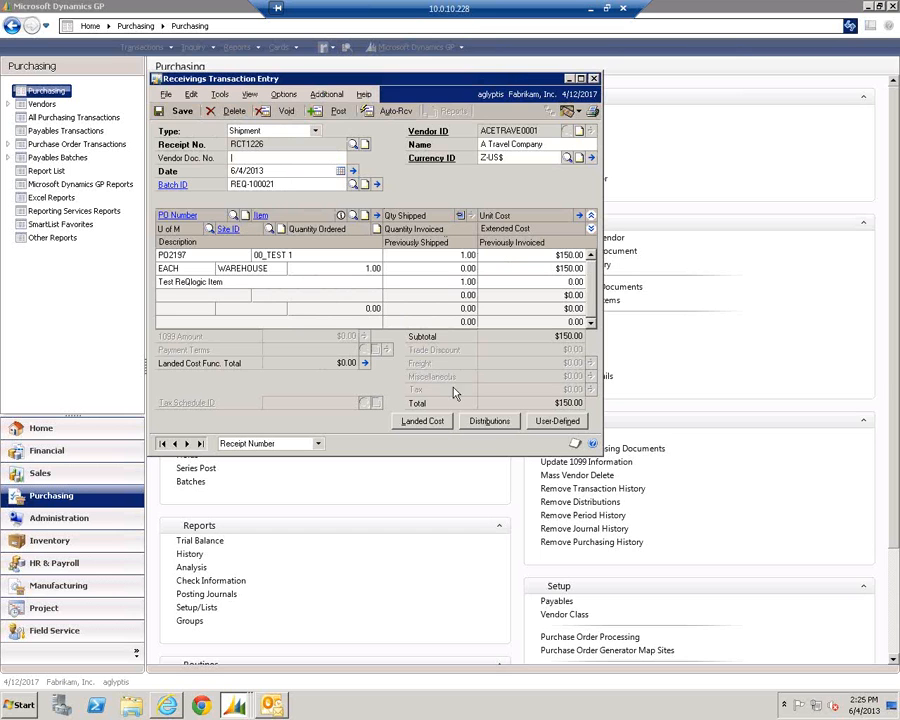
{"action": "left_click", "coordinate": [488, 421]}
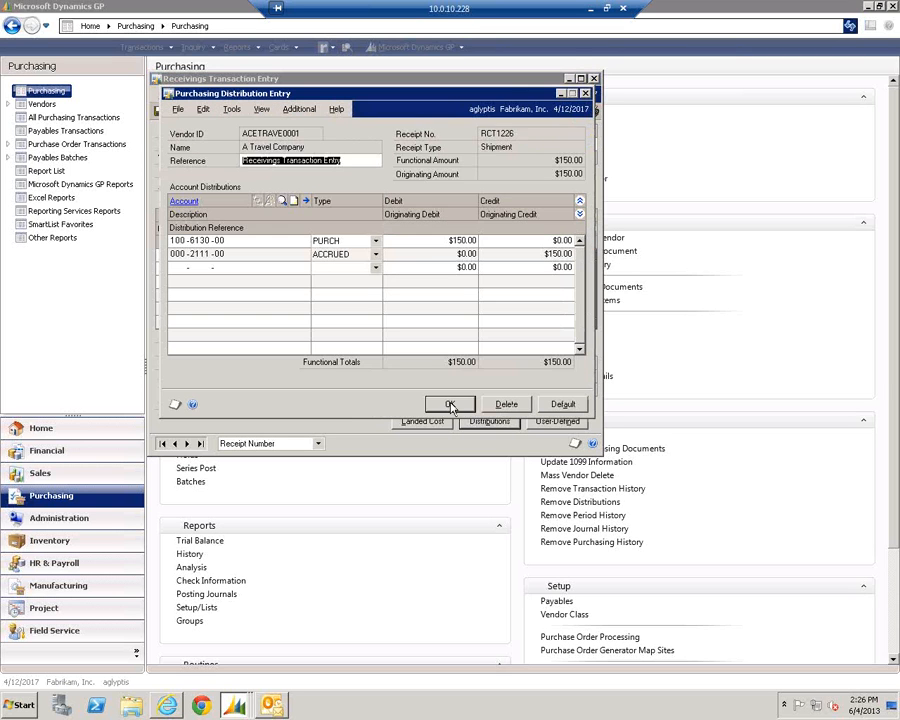
{"action": "left_click", "coordinate": [450, 405]}
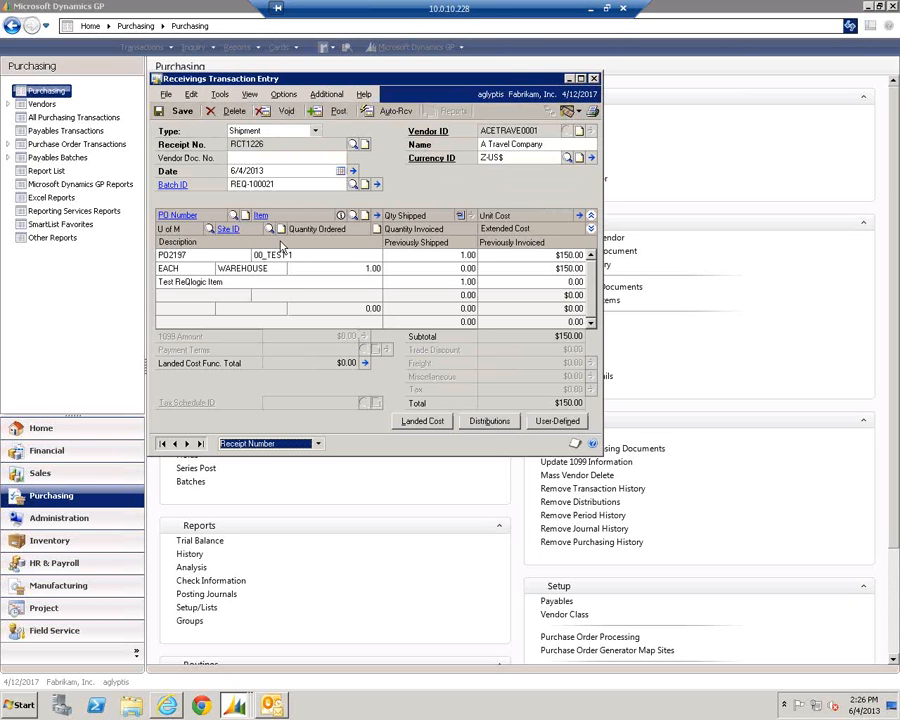
Back in ReQlogic, go from Home to the Punchout Catalogs page, then log out
{"action": "left_click", "coordinate": [167, 705]}
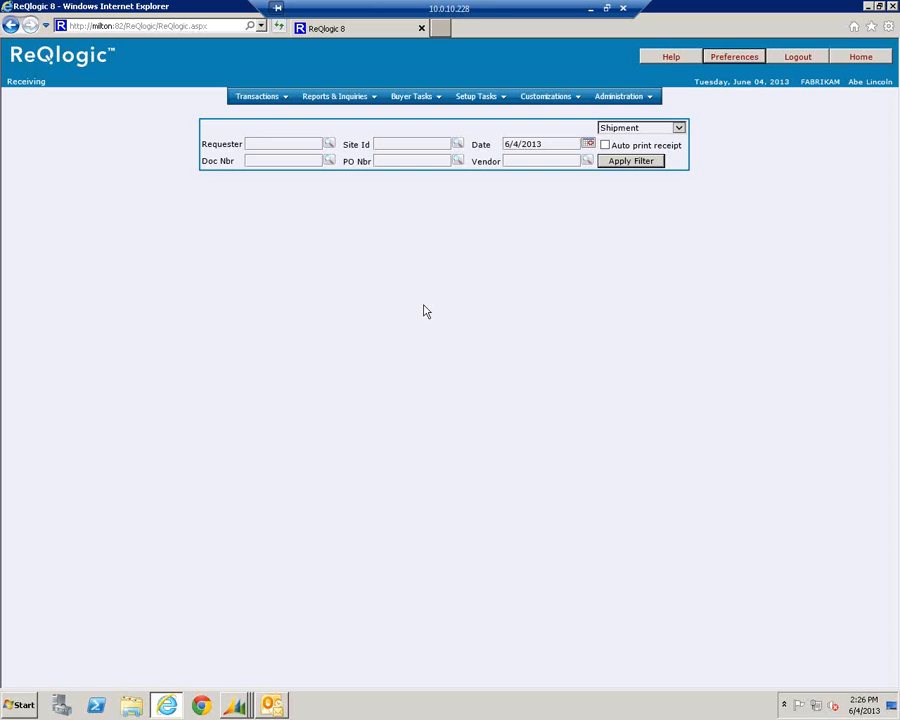
{"action": "left_click", "coordinate": [861, 56]}
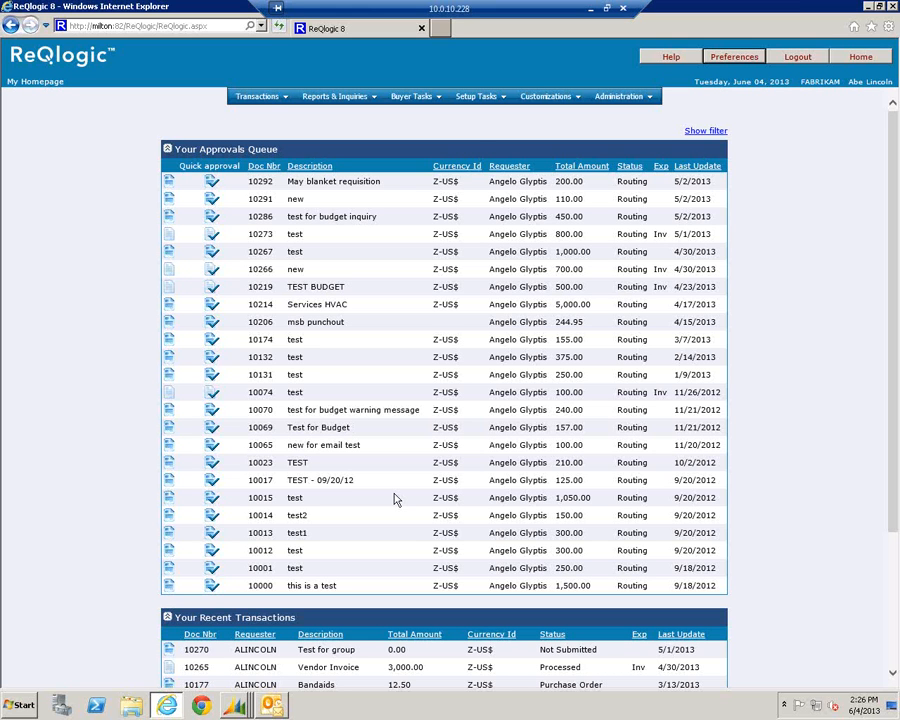
{"action": "left_click", "coordinate": [257, 100]}
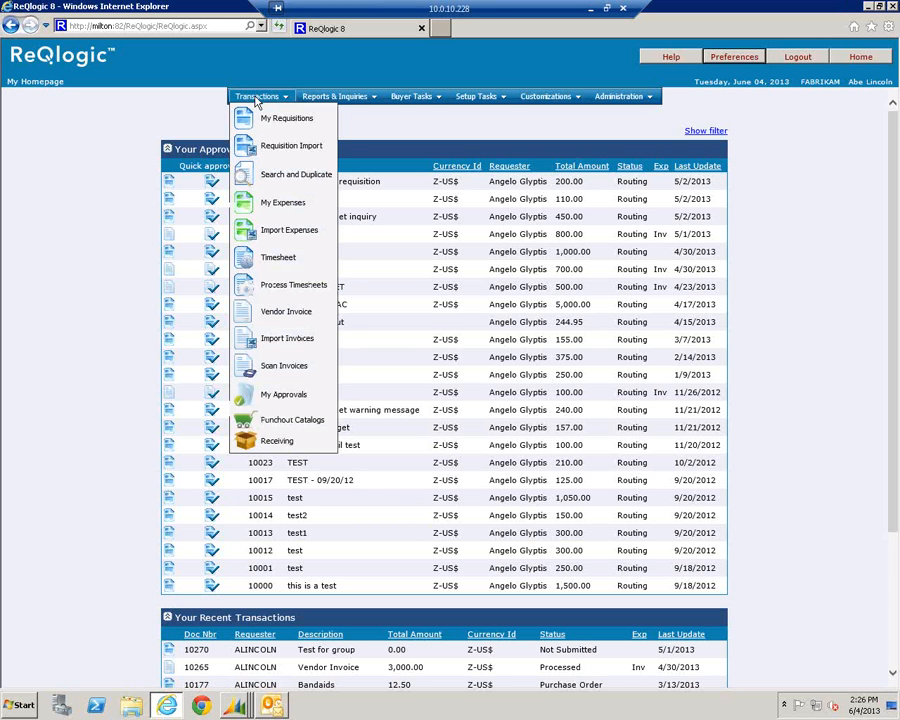
{"action": "left_click", "coordinate": [286, 424]}
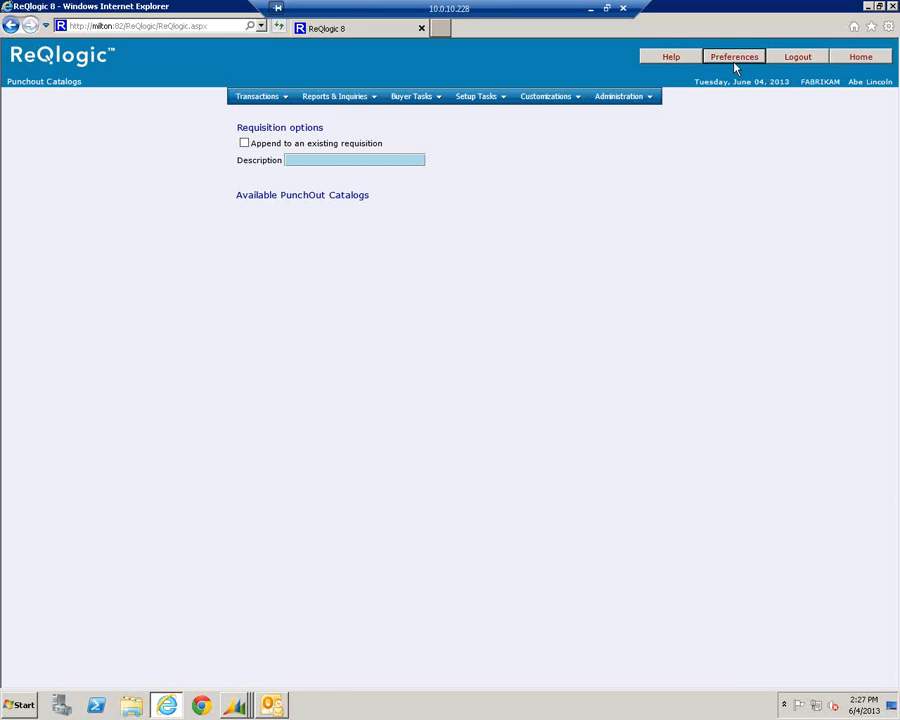
{"action": "left_click", "coordinate": [800, 60]}
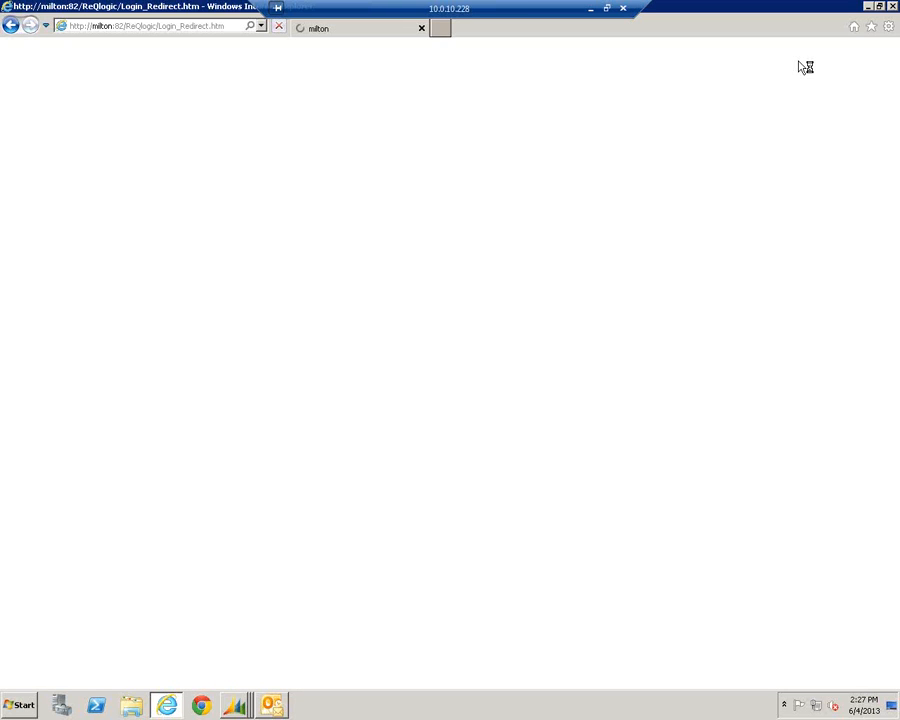
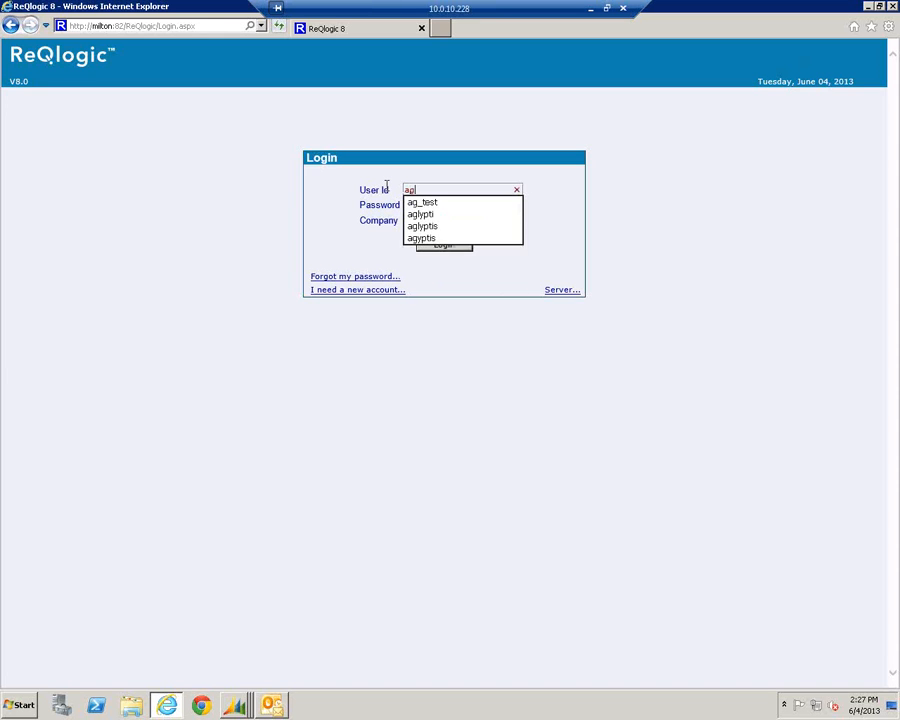
Sign in with a different user ID and start a punchout requisition described as 'test'
{"action": "key", "text": "Return"}
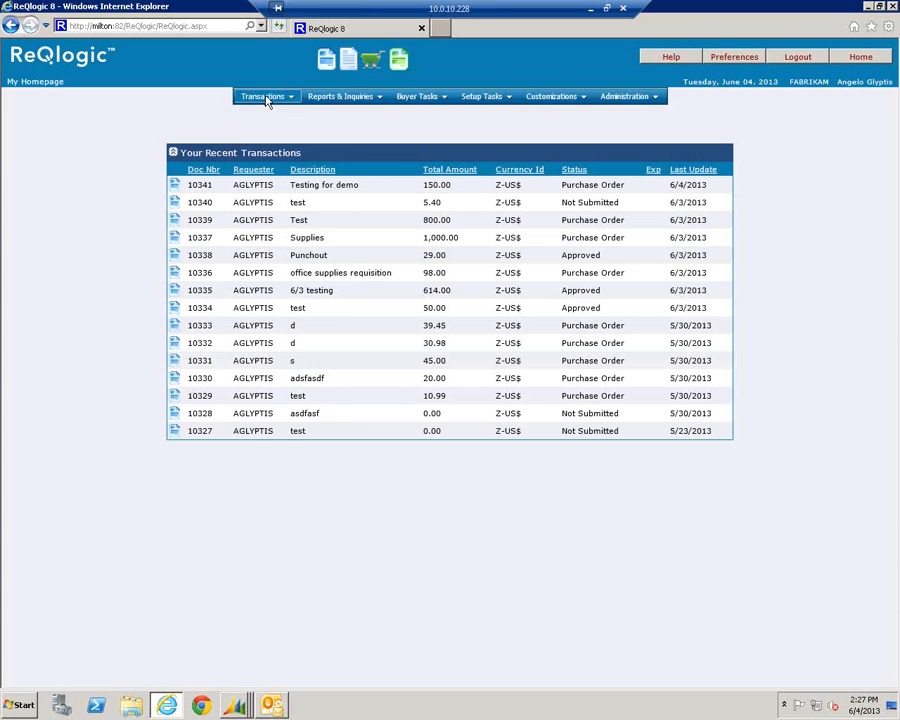
{"action": "mouse_move", "coordinate": [256, 96]}
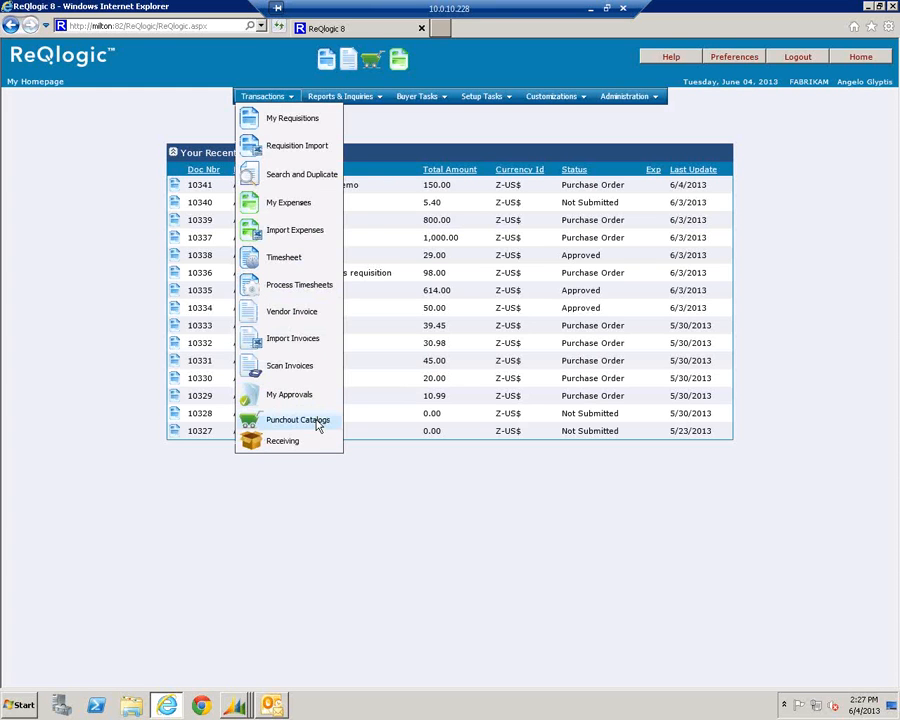
{"action": "left_click", "coordinate": [316, 424]}
{"action": "left_click", "coordinate": [301, 159]}
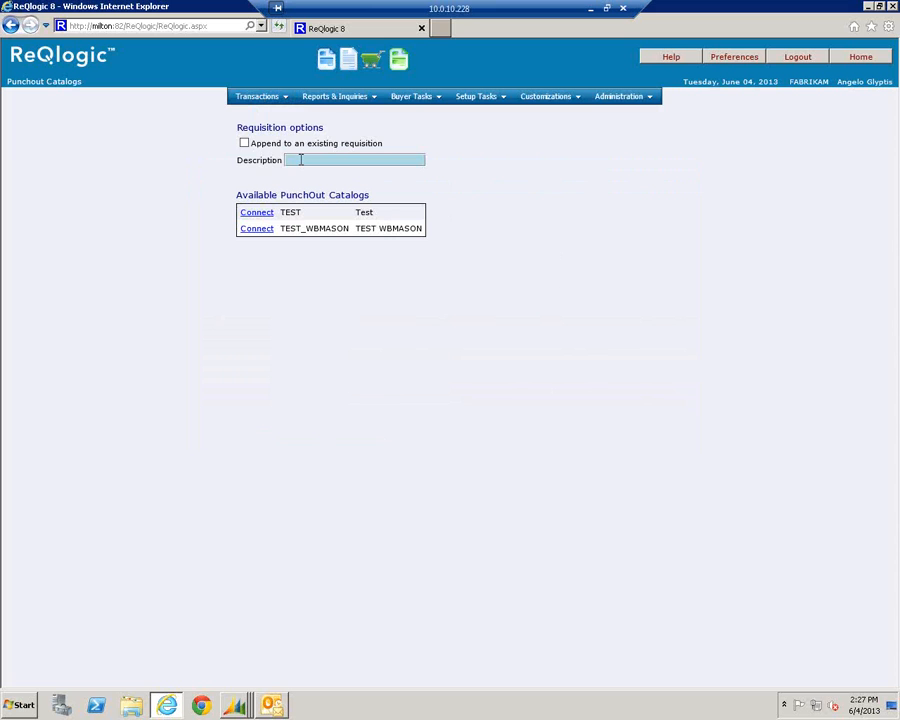
{"action": "type", "text": "test"}
Through TEST_WBMASON, add 50 wood rulers from Office Supplies to the cart and check out
{"action": "left_click", "coordinate": [257, 229]}
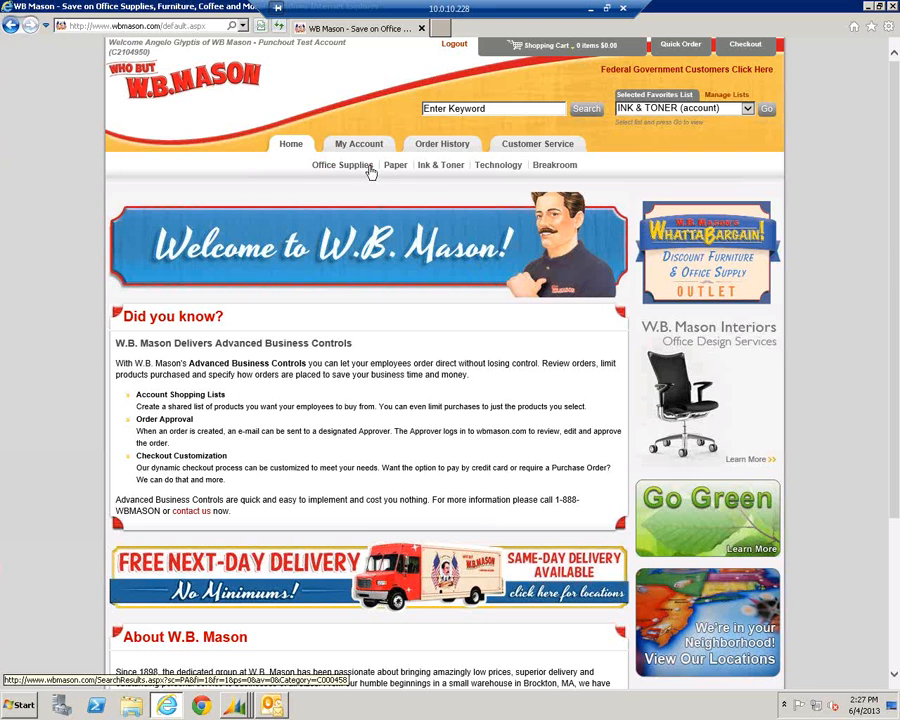
{"action": "left_click", "coordinate": [362, 167]}
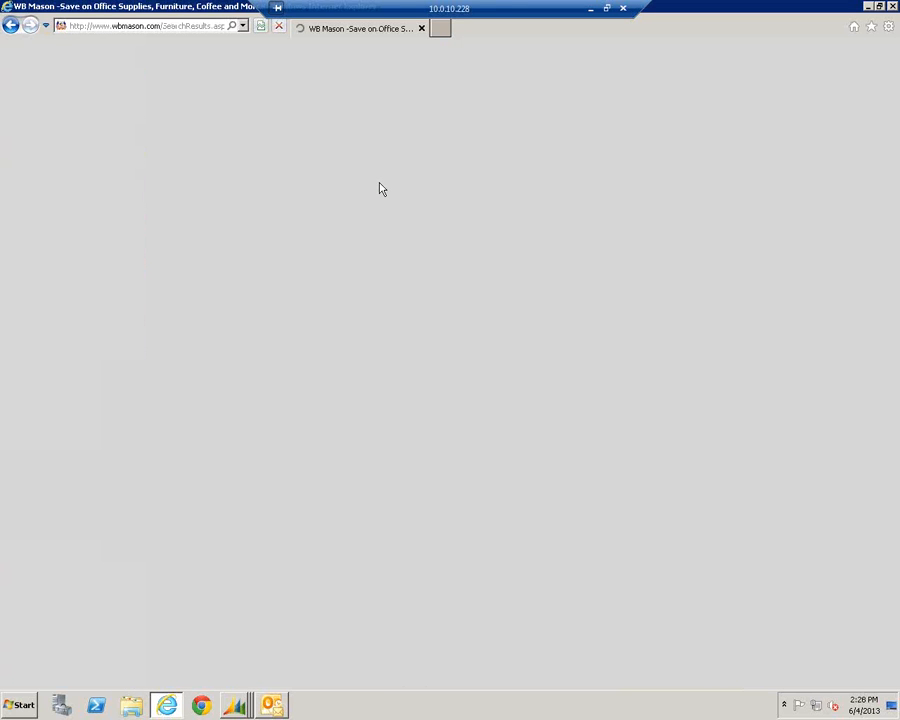
{"action": "type", "text": "60"}
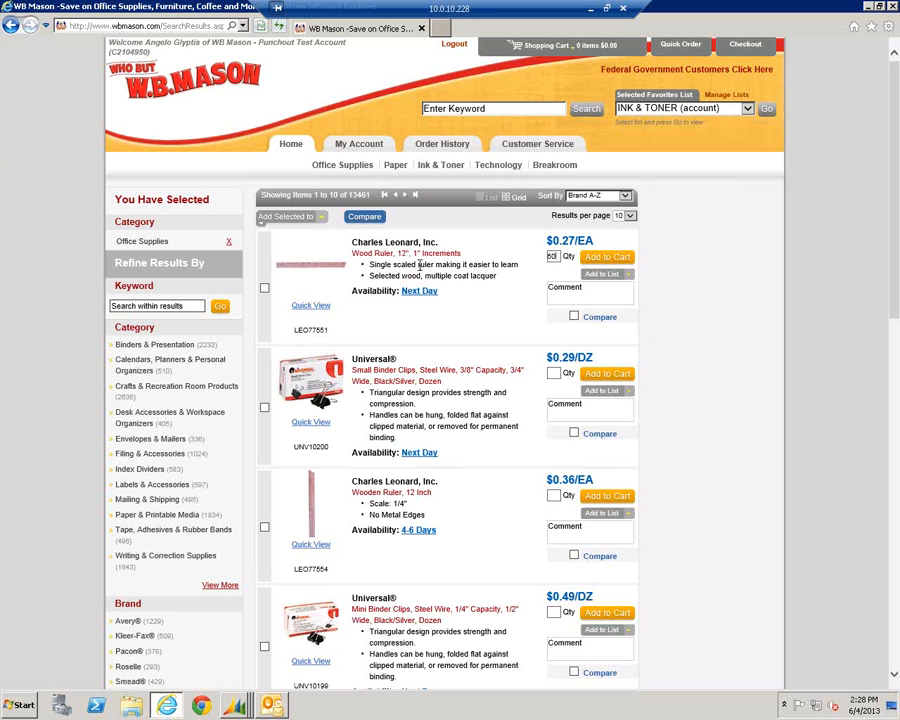
{"action": "left_click", "coordinate": [598, 262]}
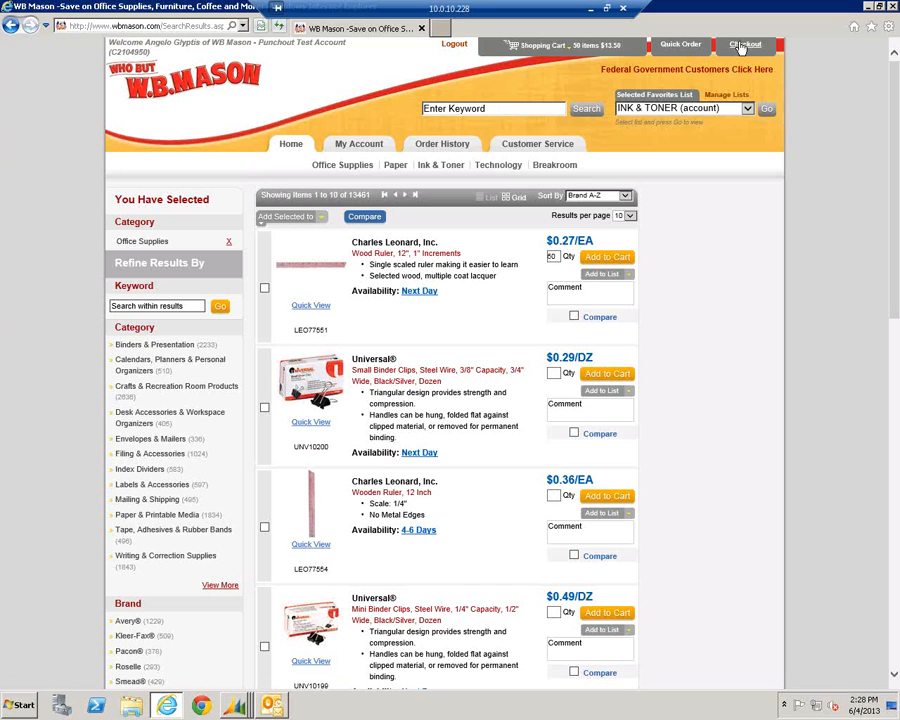
{"action": "left_click", "coordinate": [741, 46]}
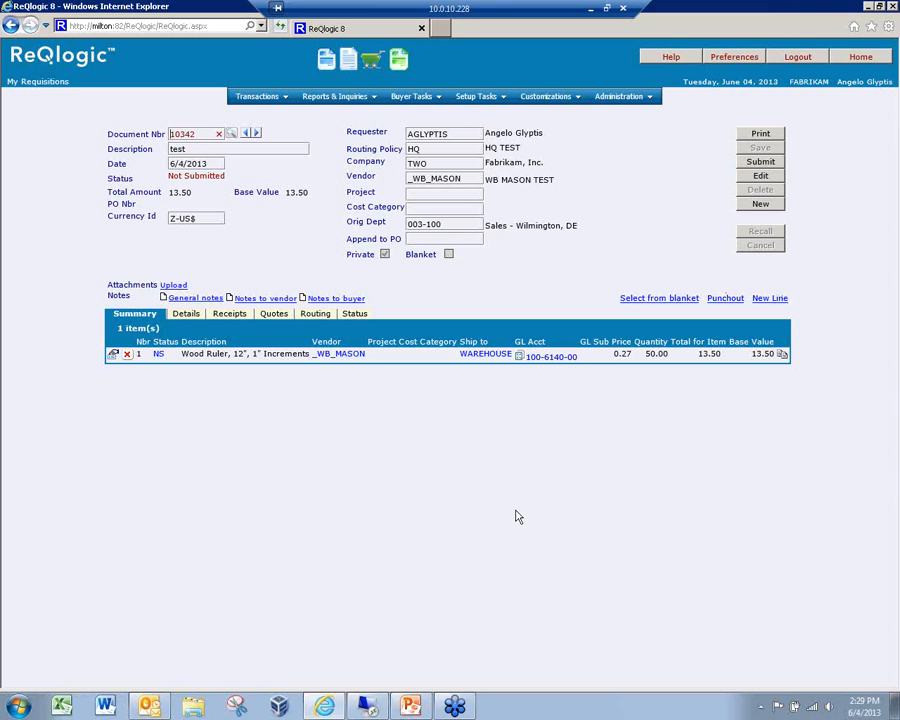
Bring the 01_ReQlogic8_Requisitions.pptx presentation to the front
{"action": "left_click", "coordinate": [413, 708]}
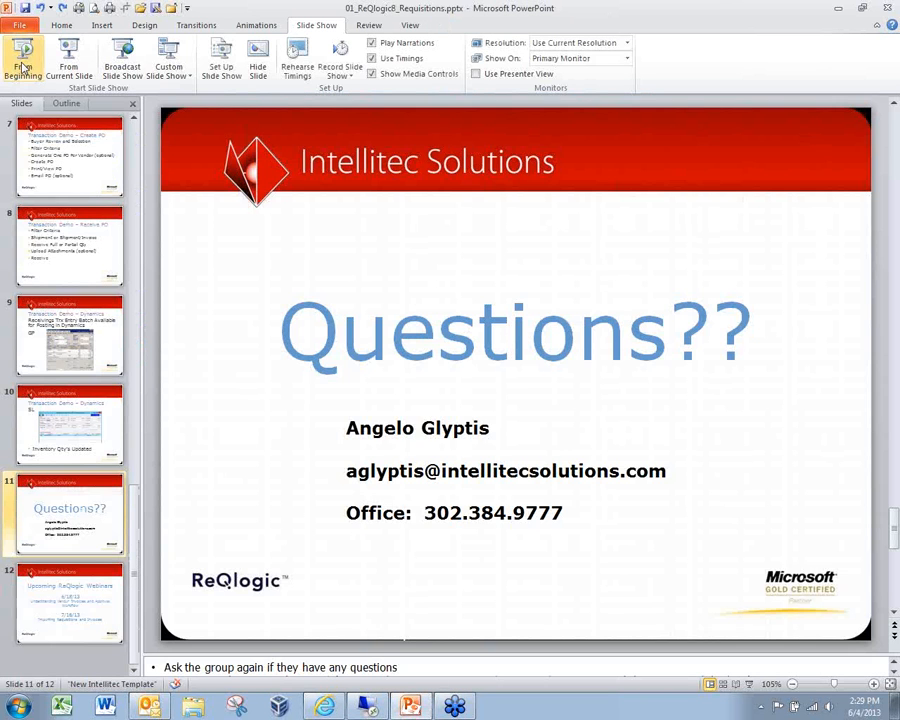
Run the slide show from the beginning and advance to the 'Questions??' slide
{"action": "left_click", "coordinate": [22, 60]}
{"action": "left_click", "coordinate": [875, 471]}
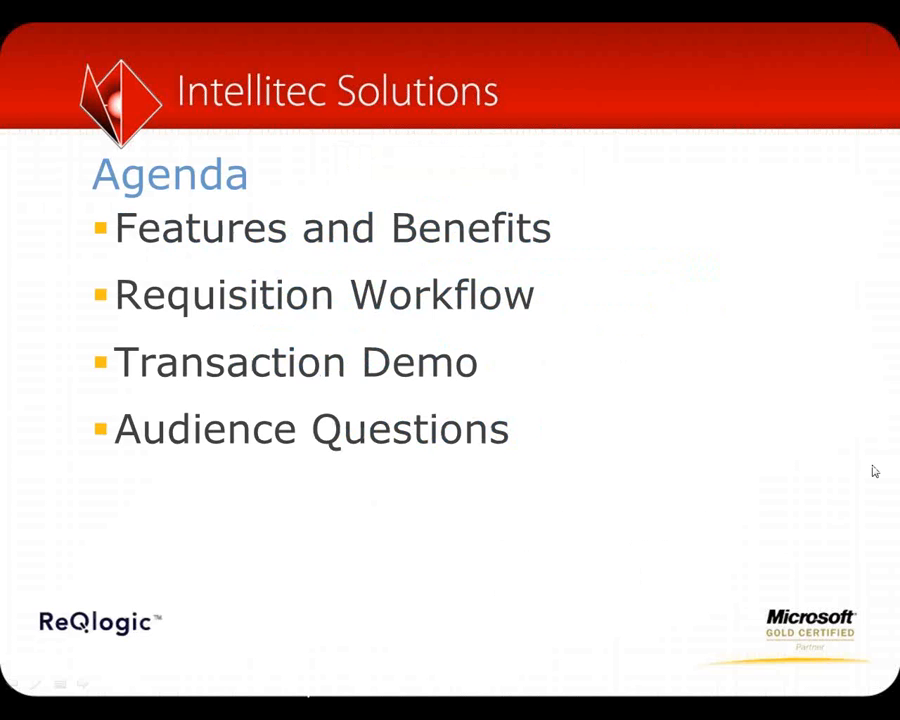
{"action": "left_click", "coordinate": [875, 471]}
{"action": "left_click", "coordinate": [875, 471]}
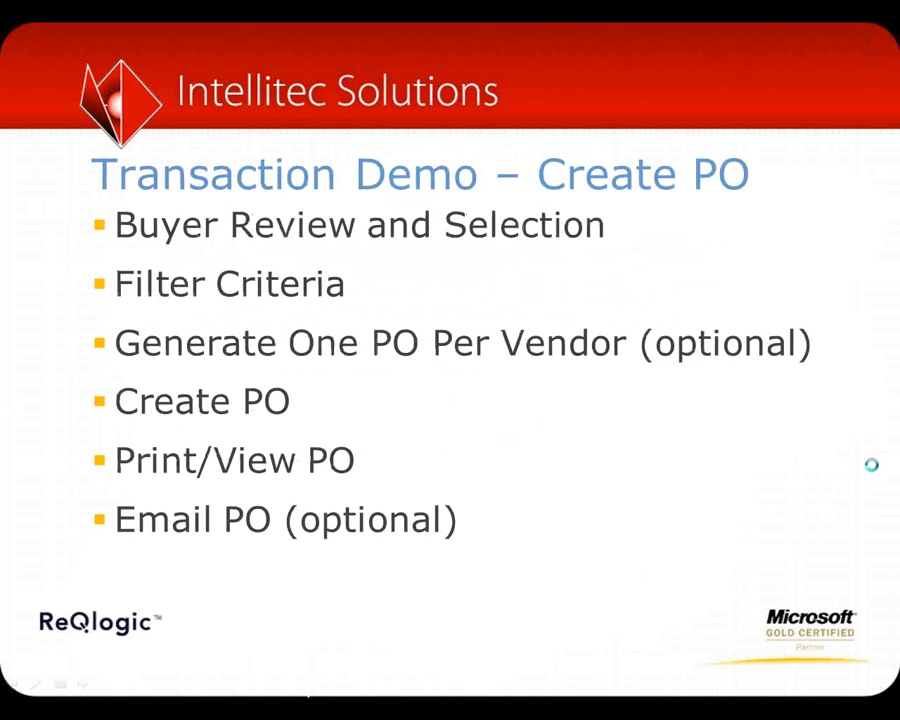
{"action": "left_click", "coordinate": [871, 464]}
{"action": "left_click", "coordinate": [871, 464]}
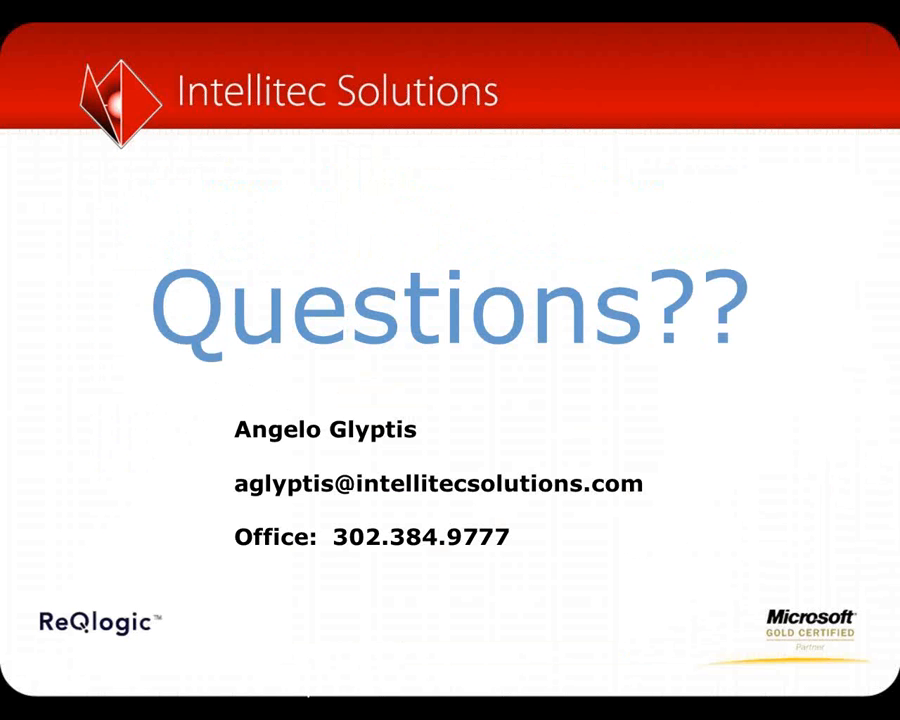